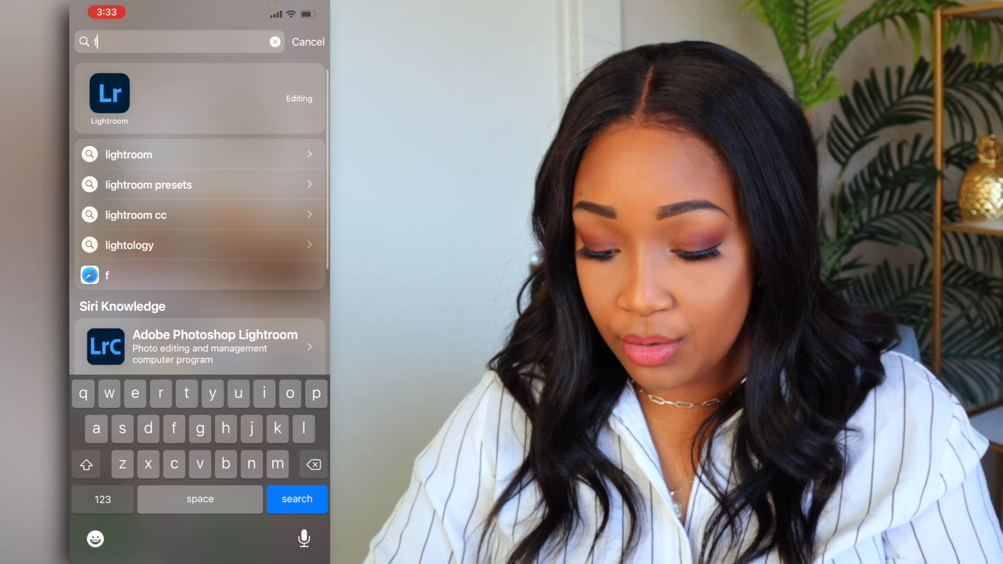
Clear the phone's search text and switch to the Facetune app.
key(BackSpace)
key(BackSpace)
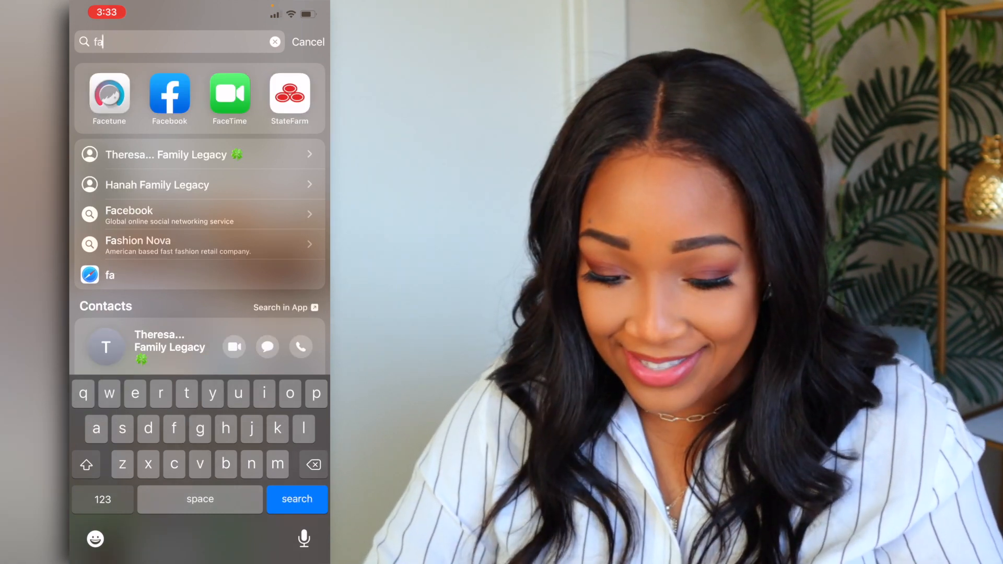
click(108, 93)
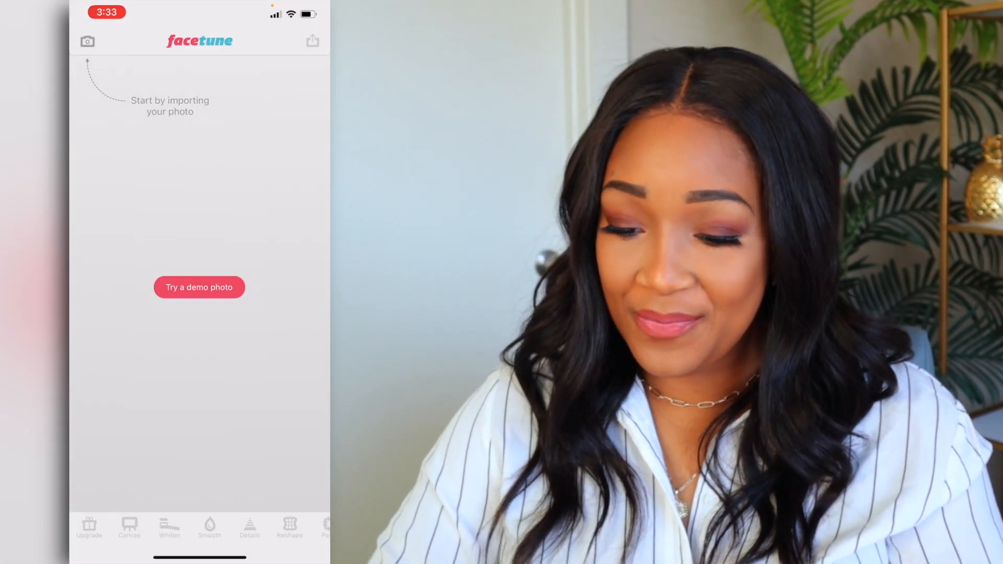
Open the photo of the two women on the brown sofa from the Recents album.
click(88, 41)
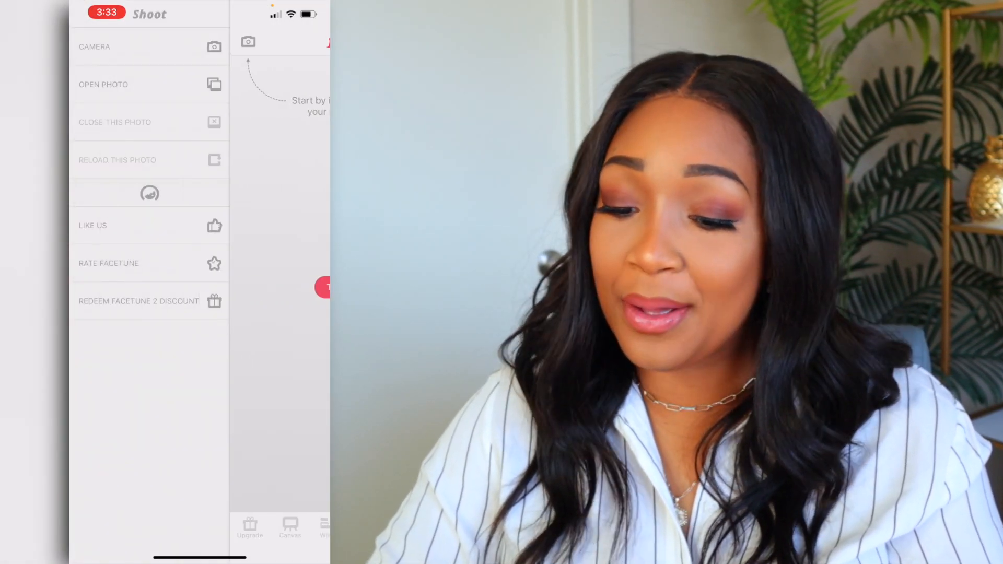
click(104, 84)
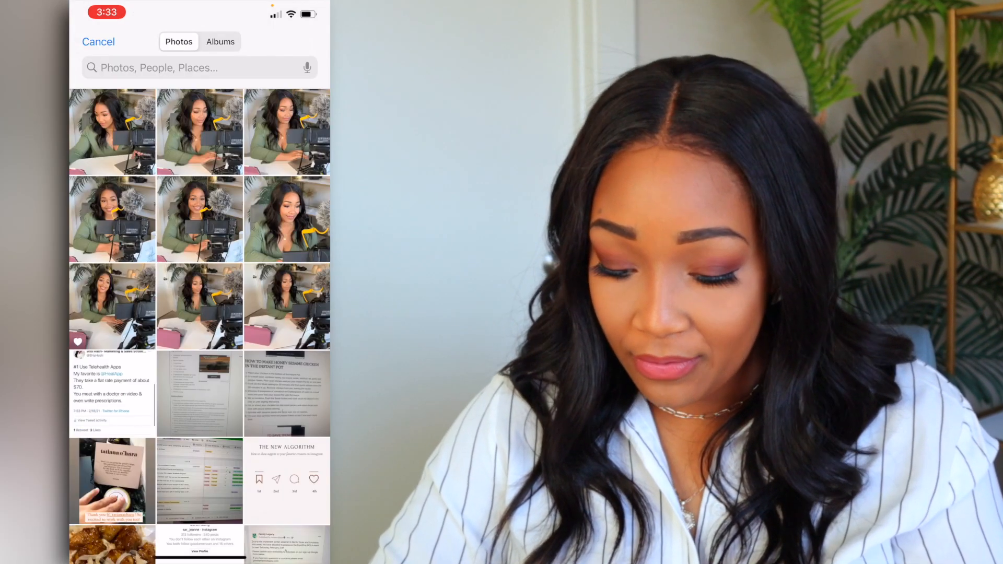
click(220, 41)
click(139, 144)
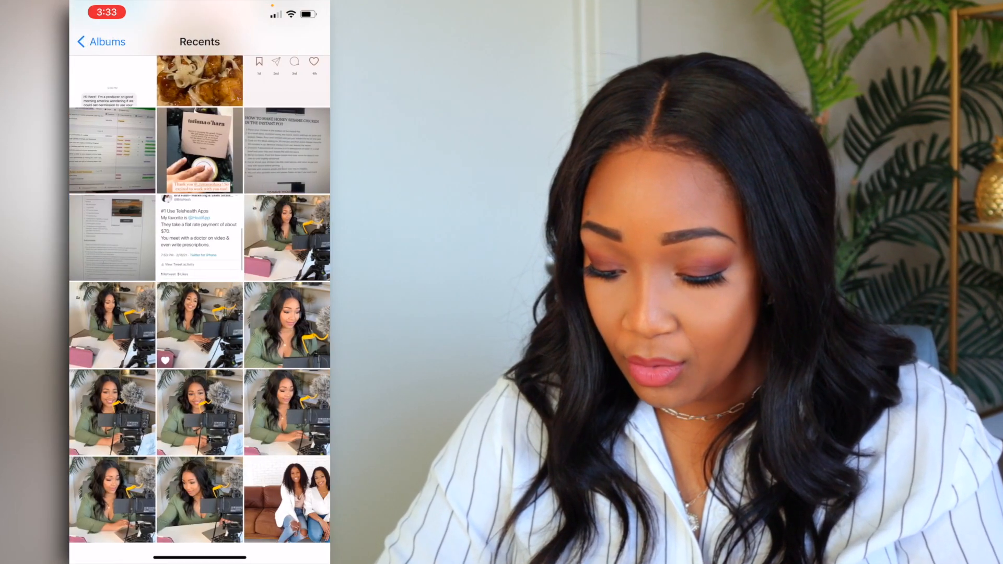
click(287, 500)
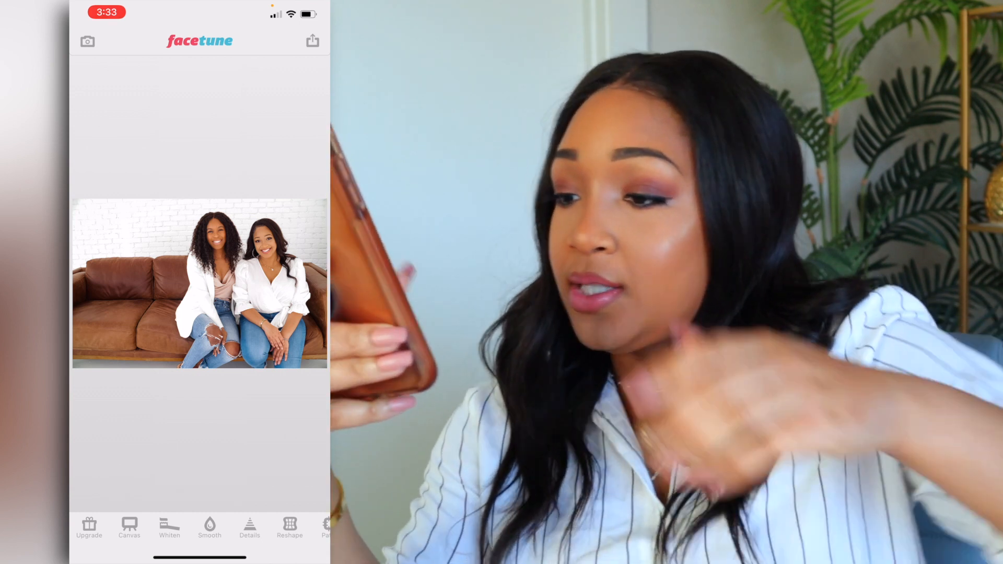
Smooth the skin on both women's faces with the Smoother brush and apply the retouch.
click(210, 527)
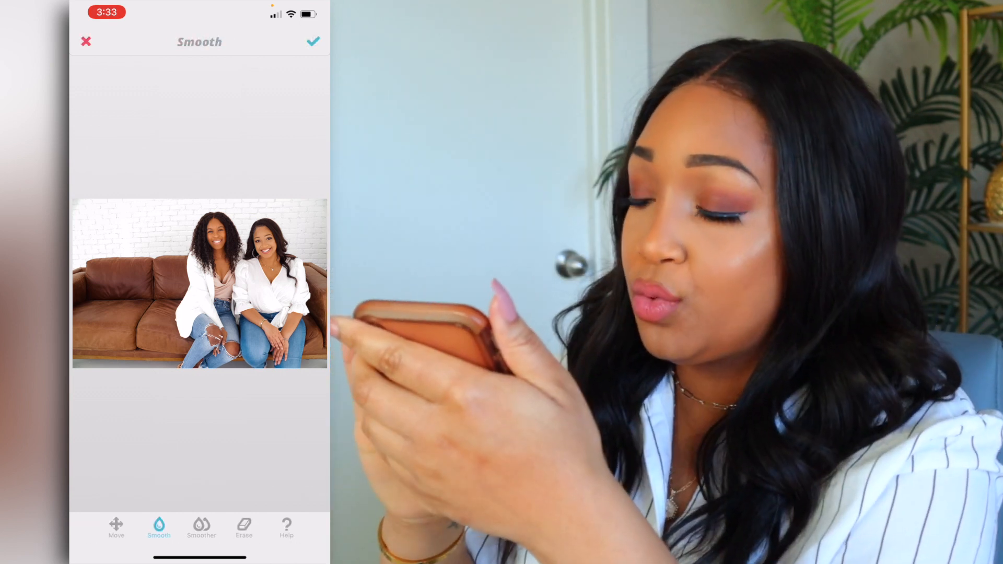
scroll(265, 245, up, 10)
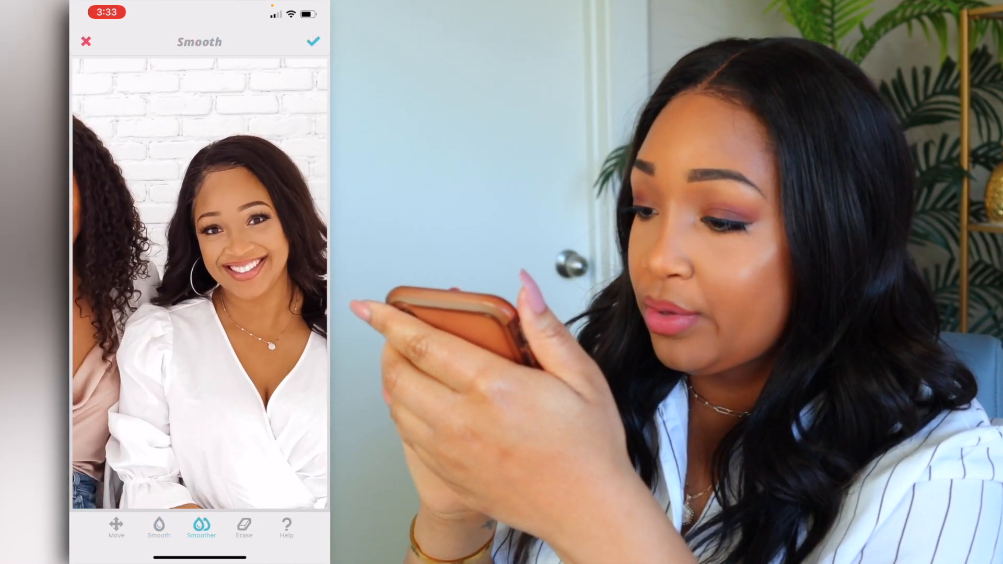
scroll(243, 240, up, 10)
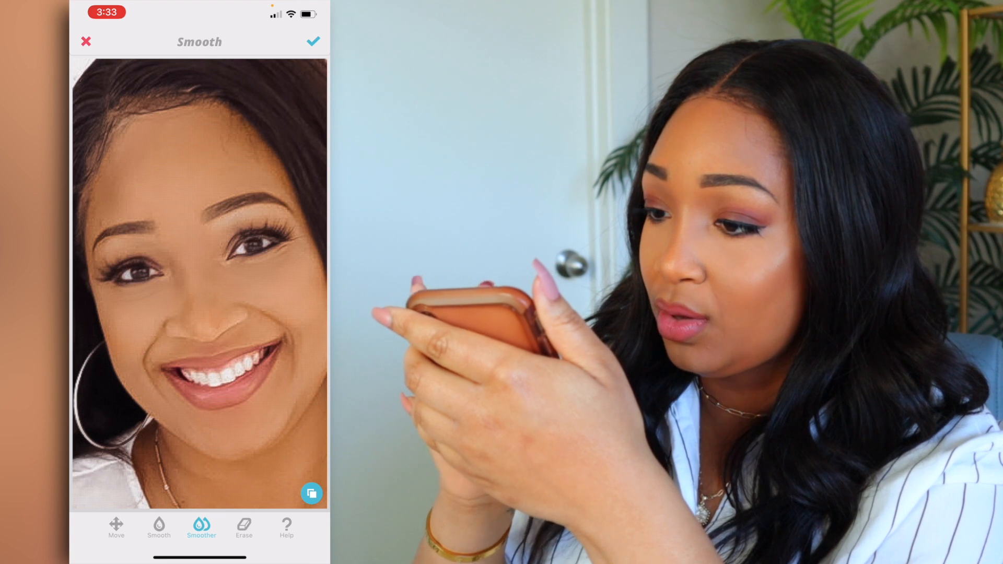
scroll(199, 282, down, 10)
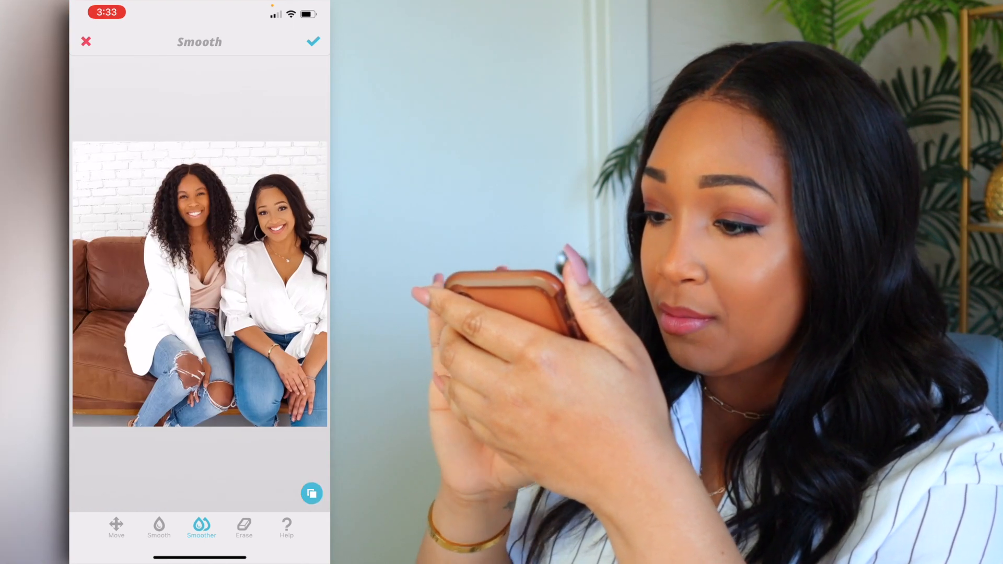
scroll(188, 272, up, 10)
scroll(199, 282, up, 10)
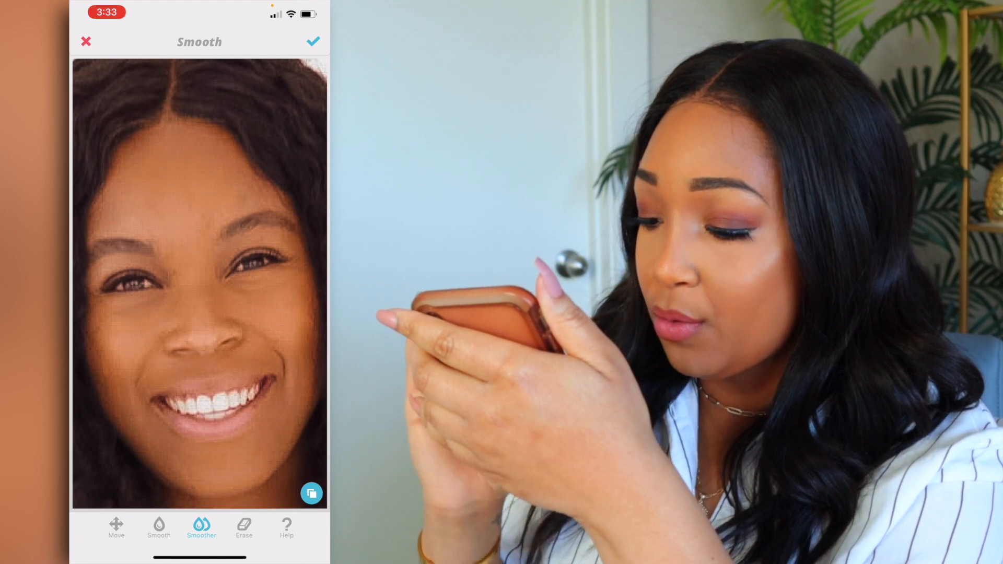
scroll(199, 282, down, 10)
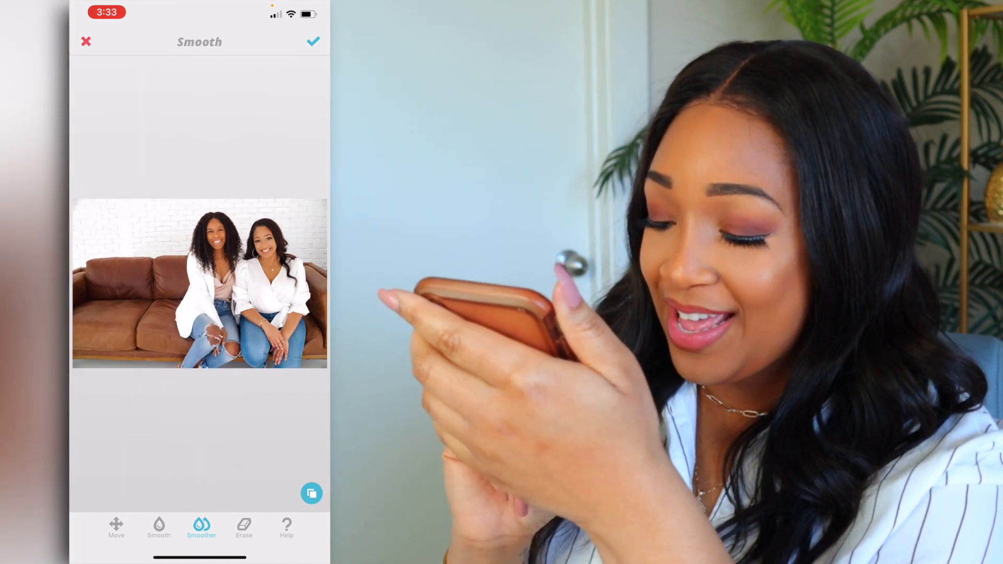
click(313, 41)
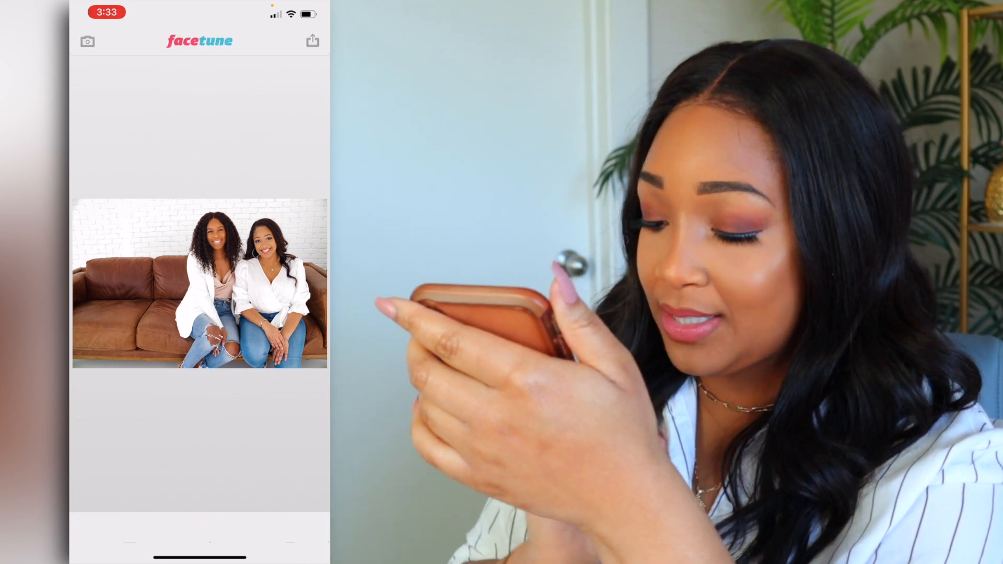
Enhance the photo with the Details tool and apply the change.
click(250, 528)
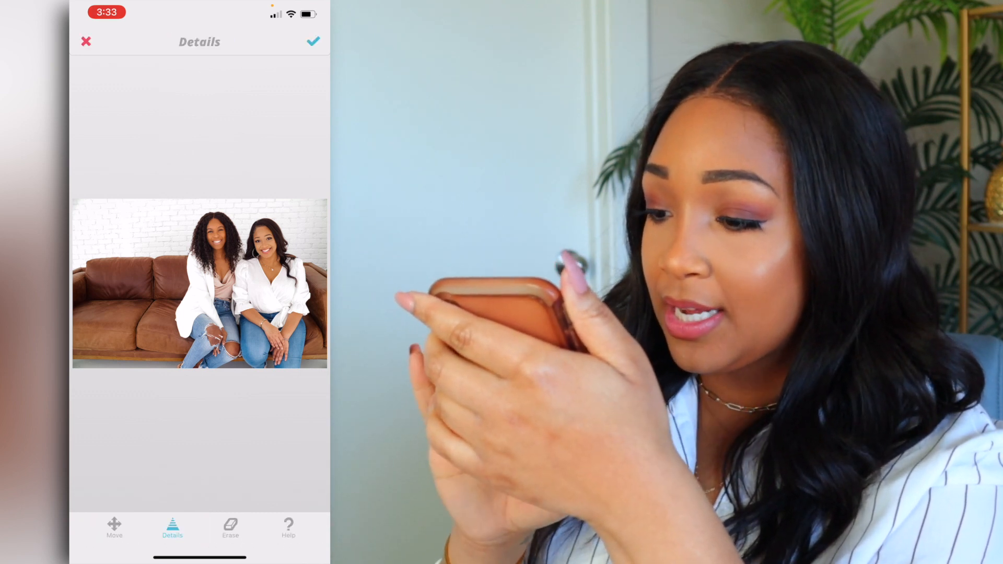
scroll(251, 282, up, 5)
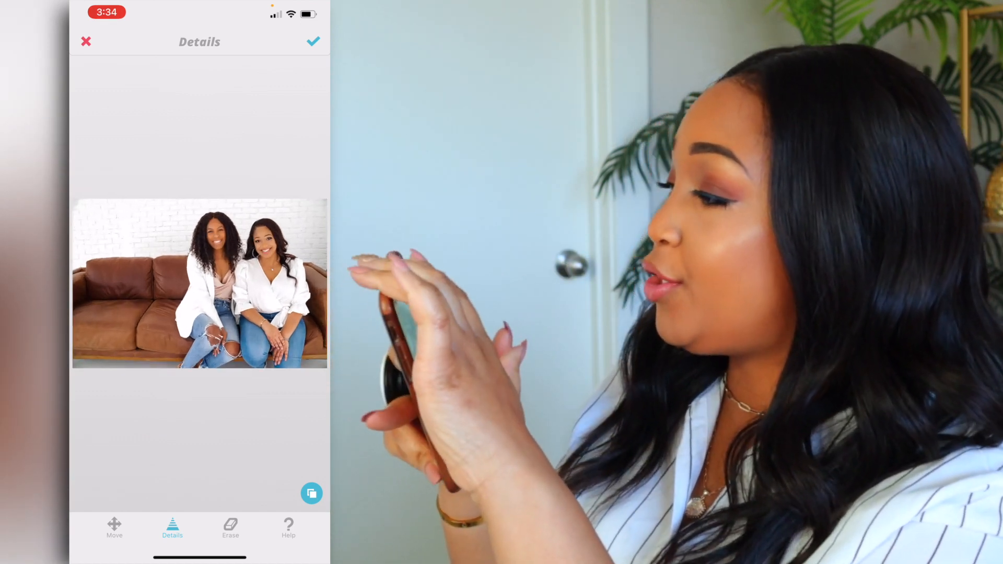
click(313, 42)
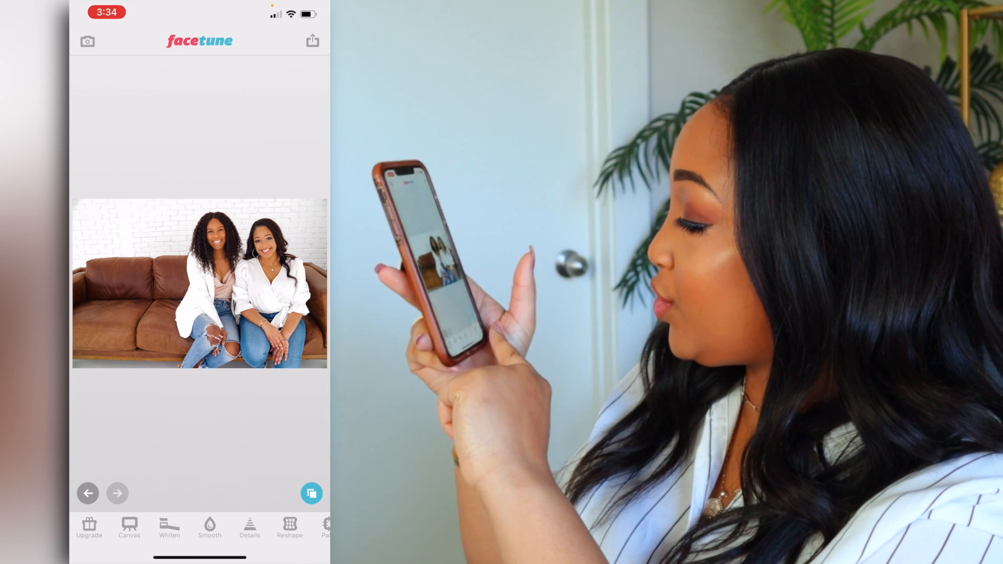
Apply the Defocus effect to the photo of the two women.
scroll(199, 528, right, 5)
click(232, 525)
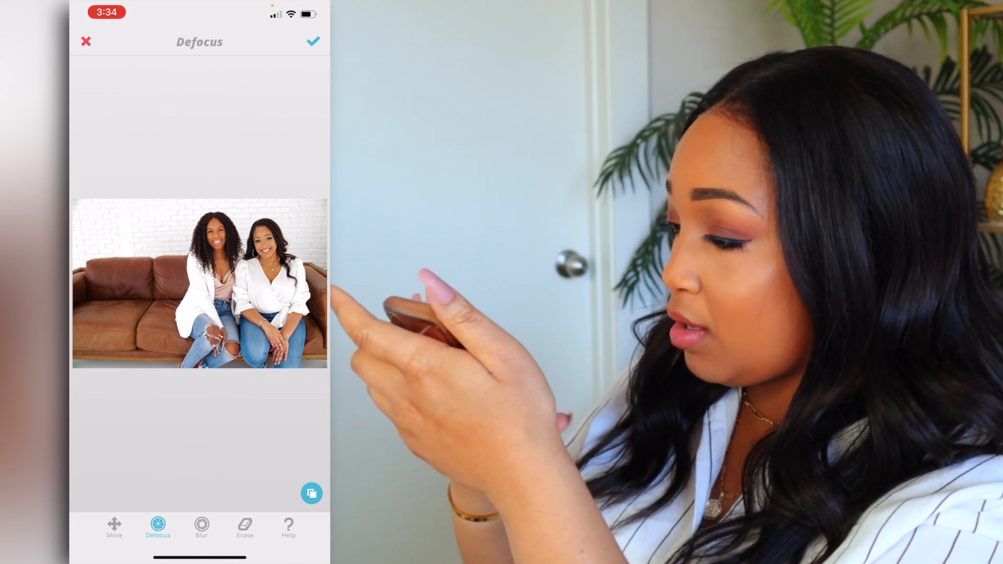
scroll(249, 282, up, 5)
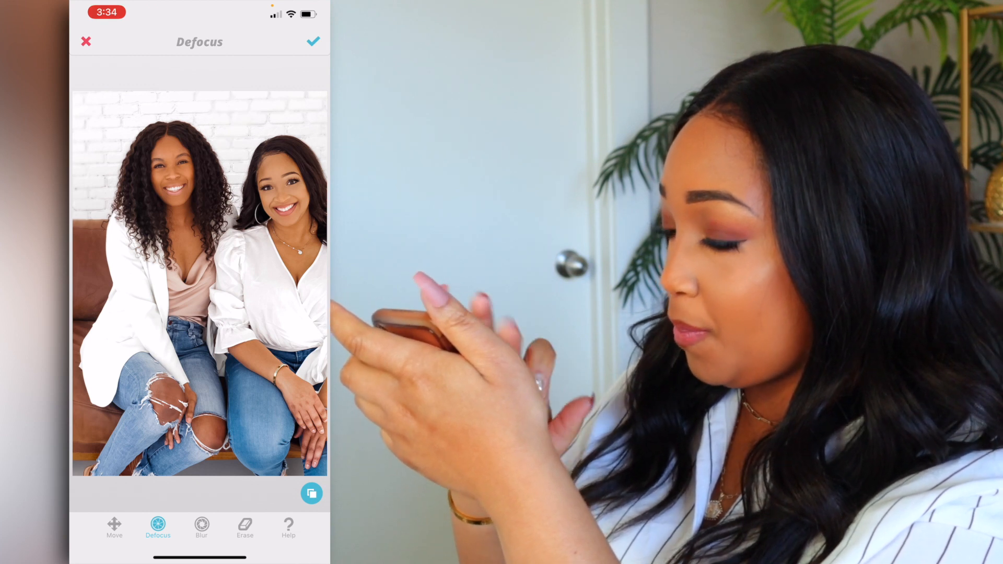
scroll(199, 284, down, 5)
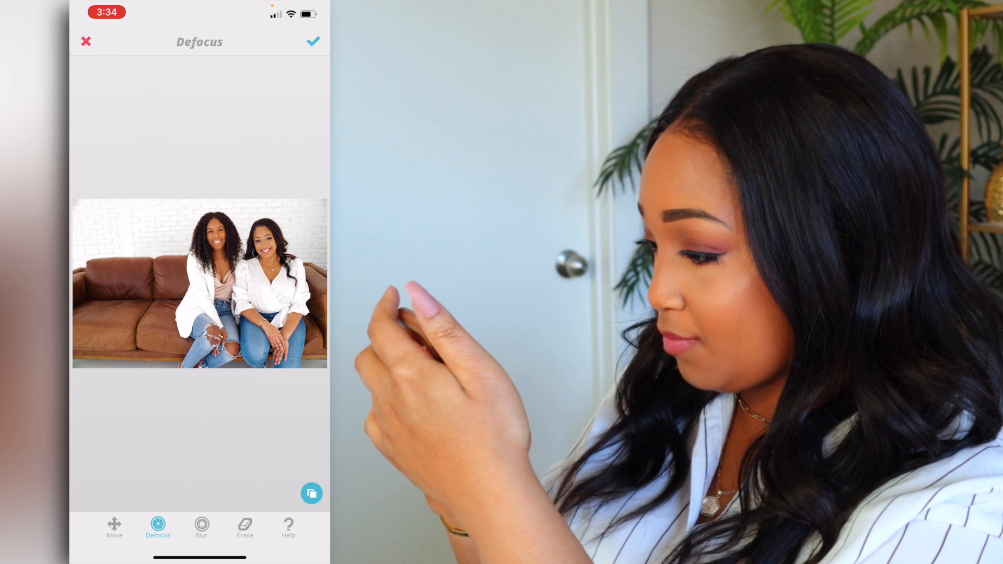
click(313, 41)
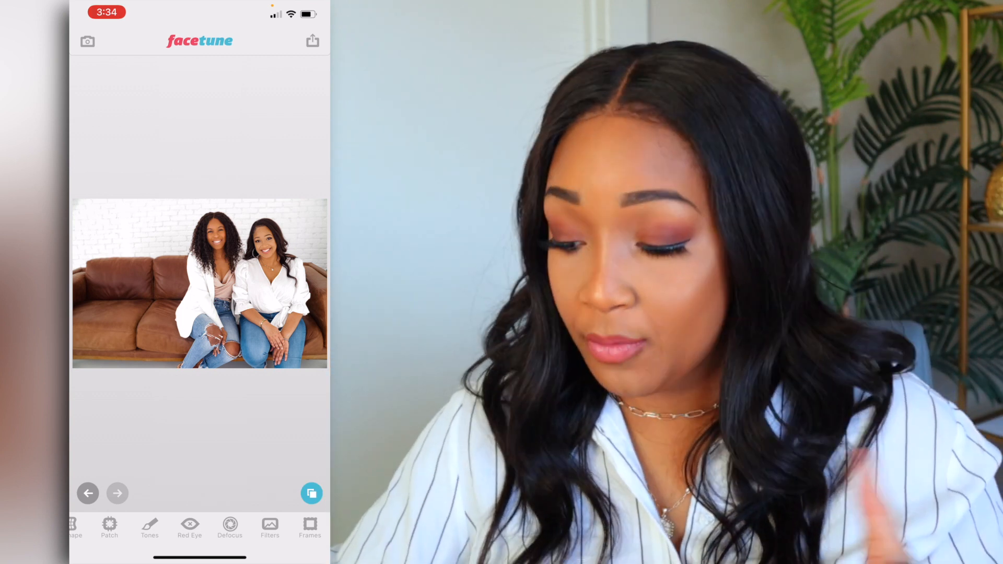
drag(307, 4, 298, 209)
drag(228, 263, 228, 220)
click(256, 481)
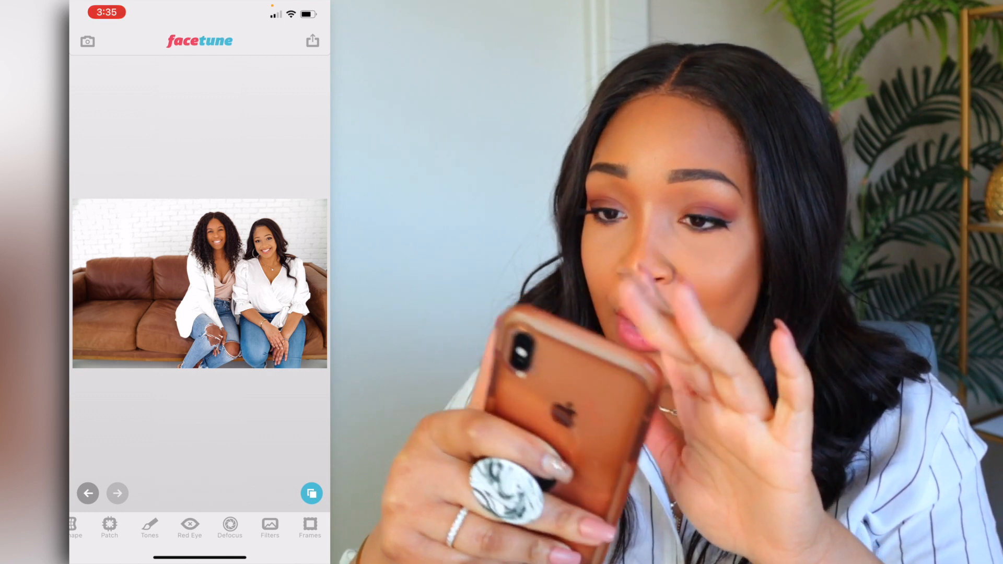
Save the edited photo to the phone's photo library and leave Facetune.
click(312, 40)
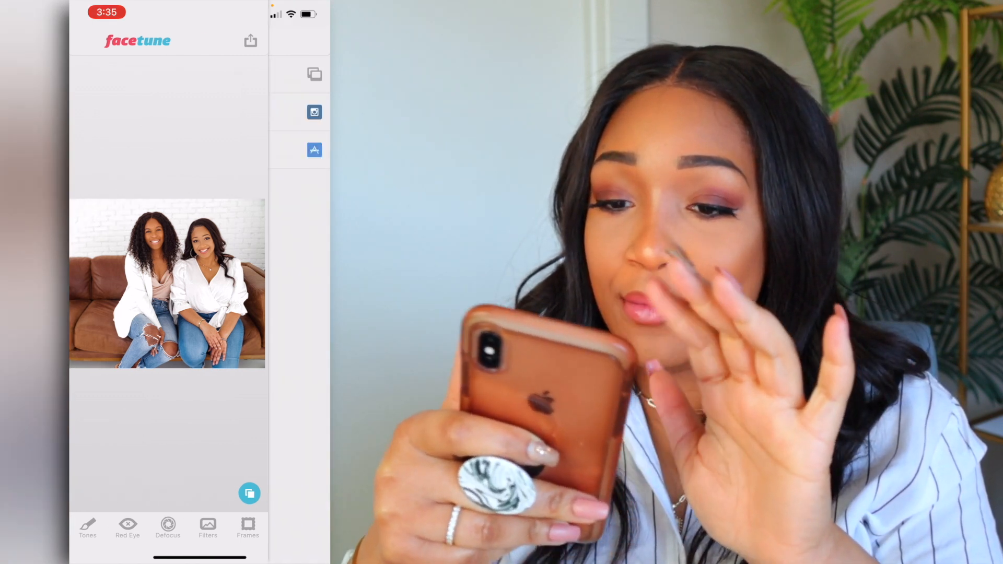
click(250, 74)
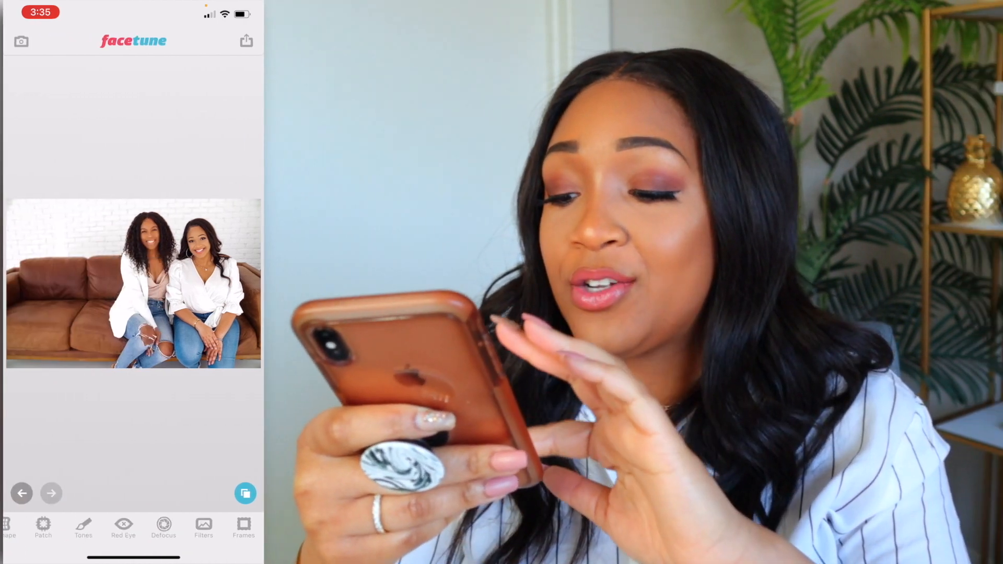
drag(200, 558, 199, 334)
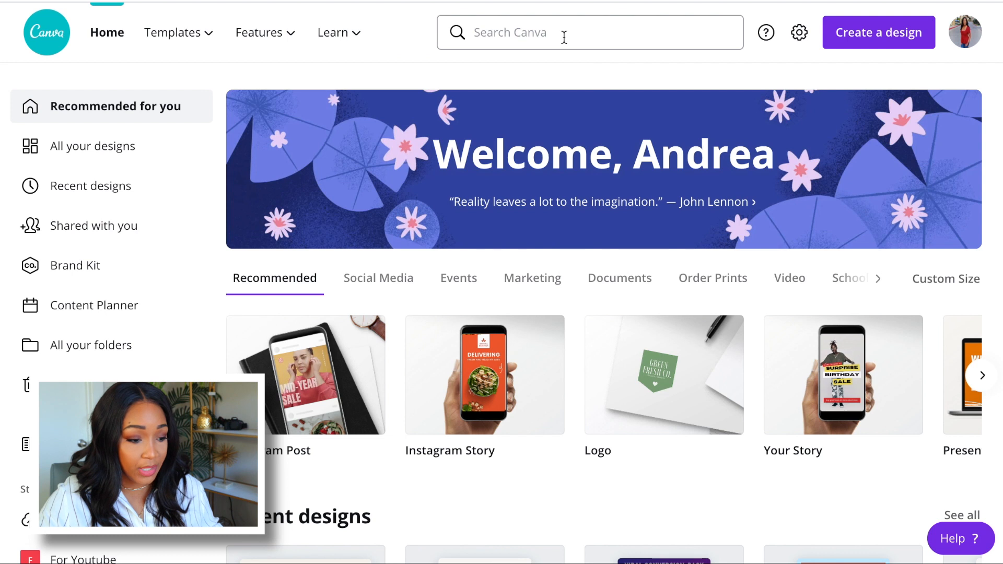
Switch to Canva, find YouTube Thumbnail templates and open the Orange and White Modern Simple Technology design with the tablet.
click(564, 37)
text(youtube)
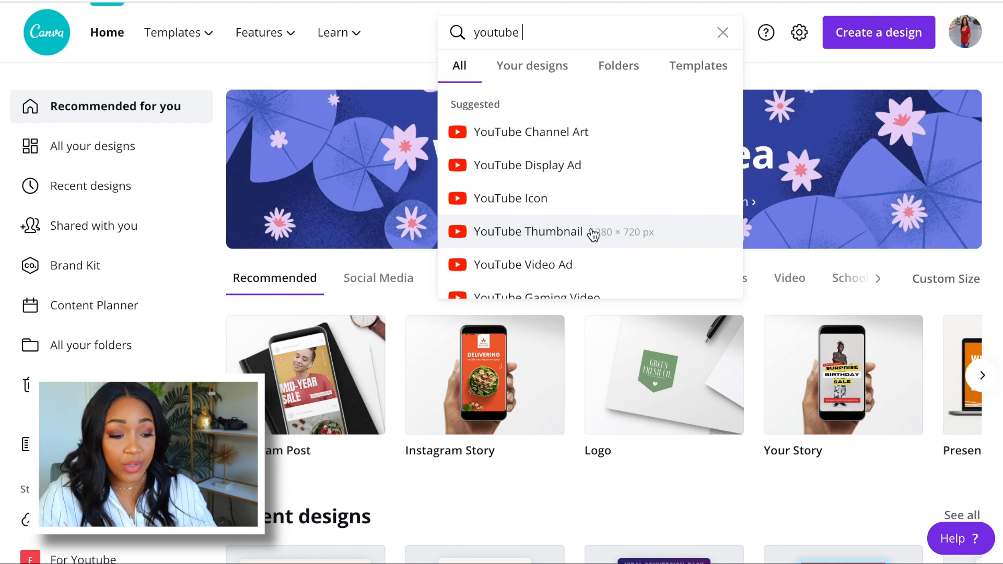
click(609, 234)
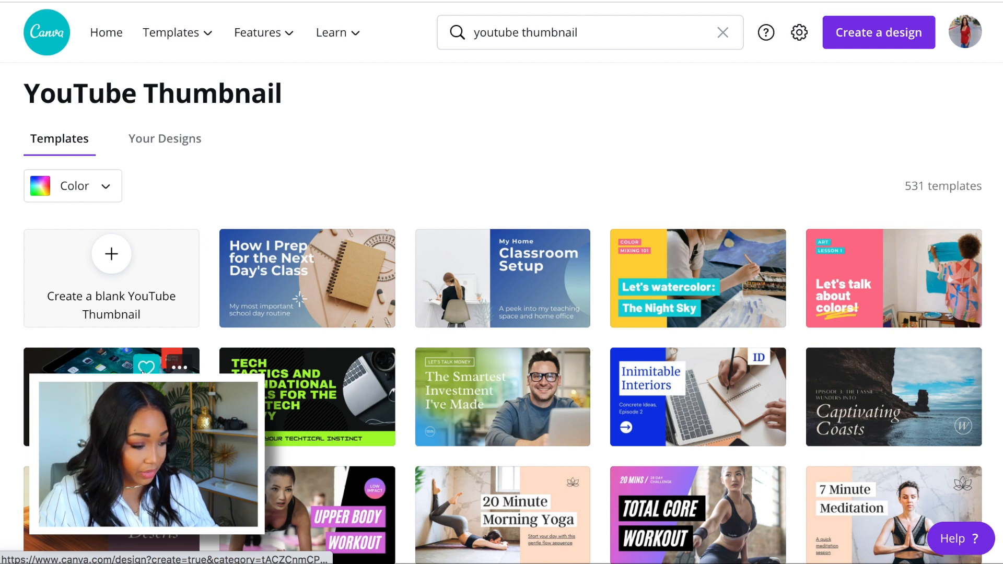
click(117, 372)
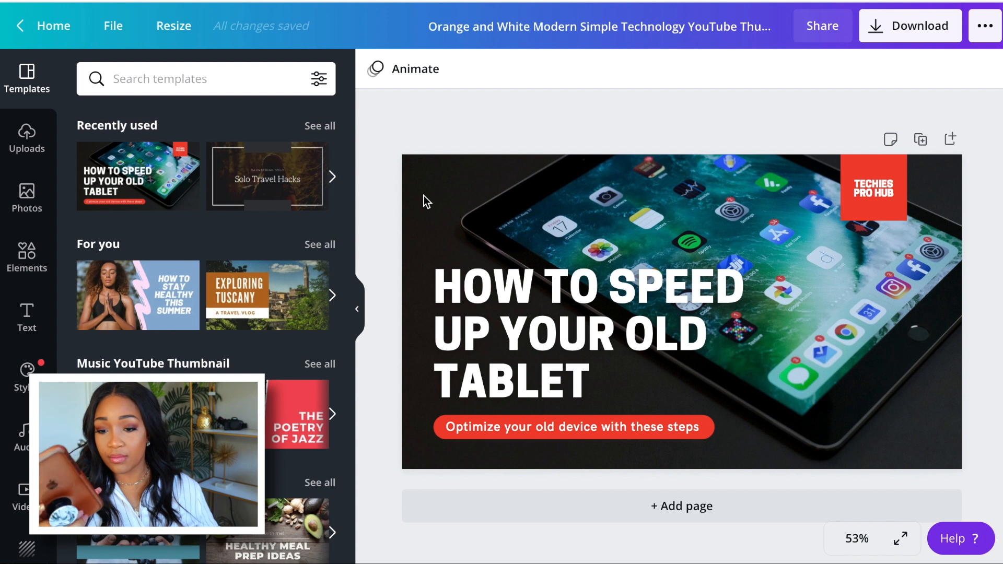
Upload the Facetune JPG from the Downloads folder and use it as the thumbnail's background image.
mouse_move(351, 562)
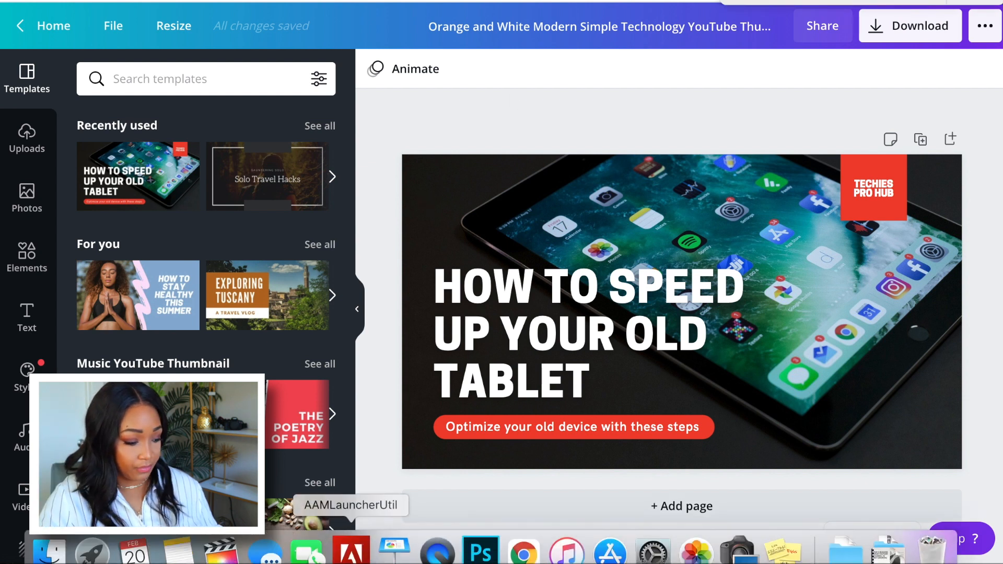
click(49, 555)
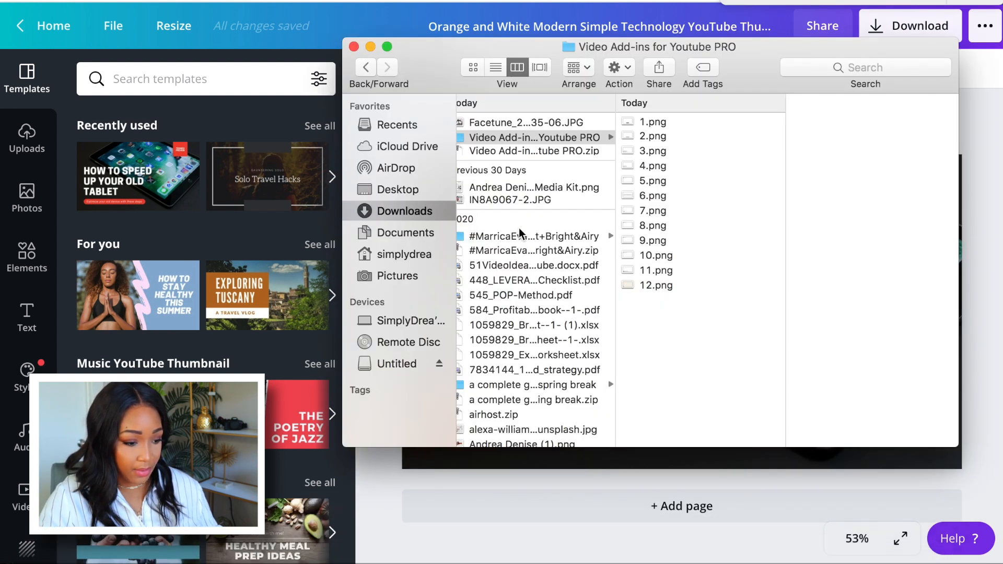
click(526, 122)
drag(561, 122, 244, 230)
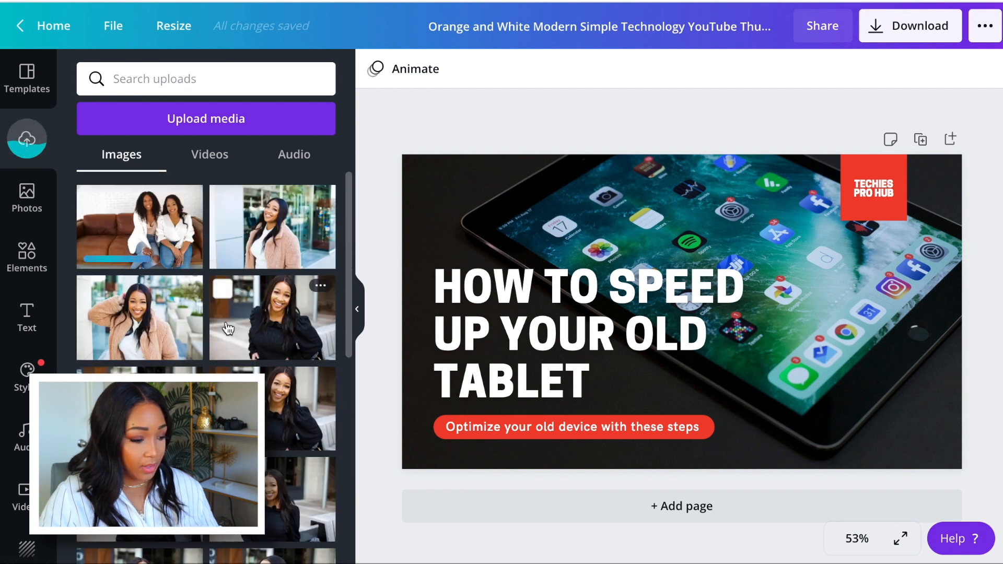
drag(140, 232, 408, 159)
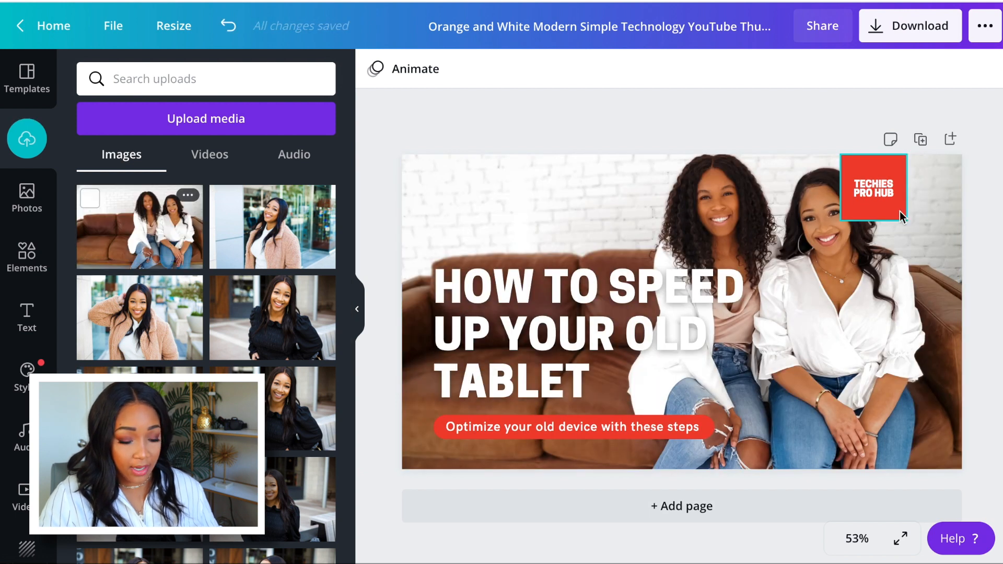
Move the red Techies Pro Hub box clear of the woman's face, nearer the thumbnail's right edge.
click(879, 179)
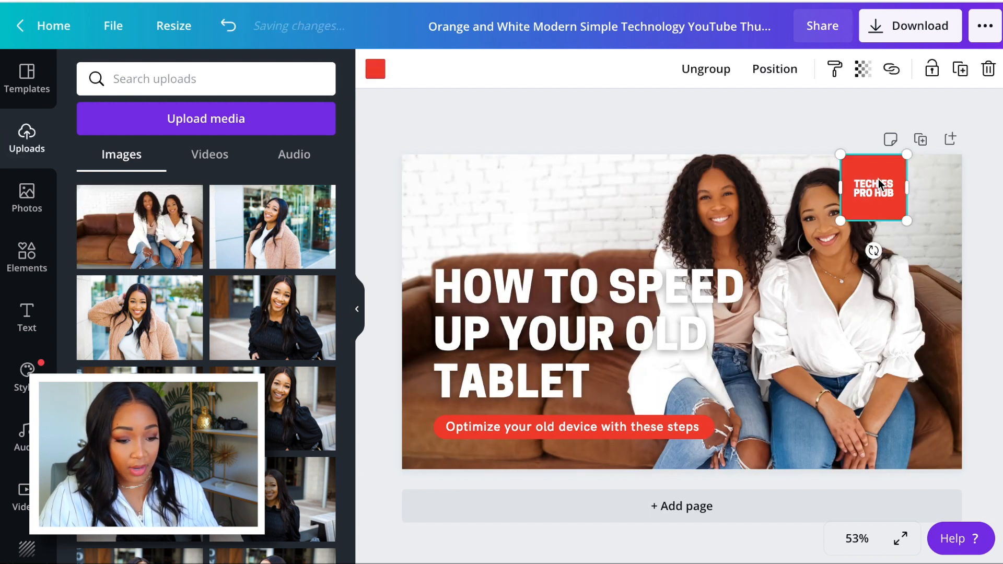
drag(882, 162, 914, 165)
click(833, 129)
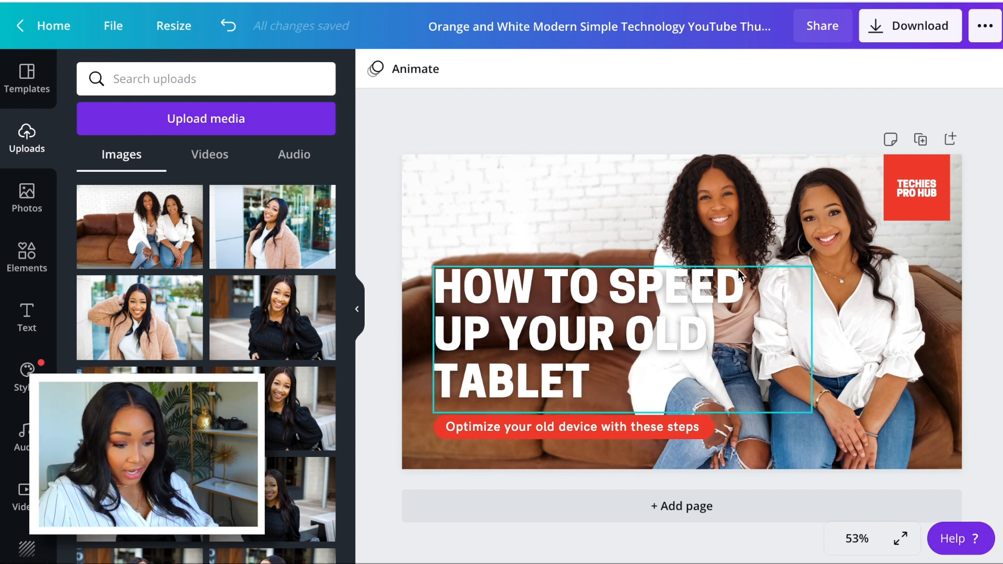
click(591, 296)
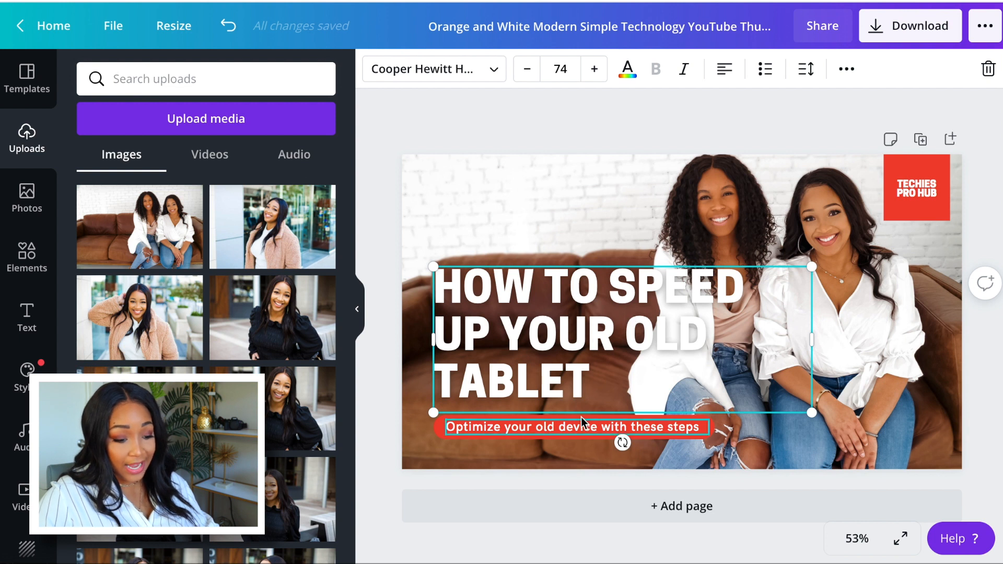
click(657, 130)
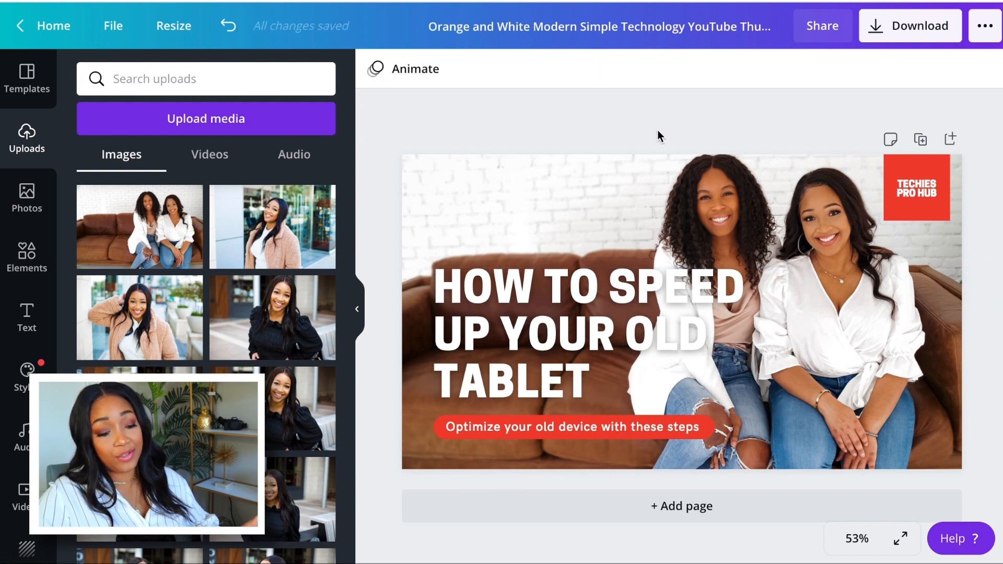
double_click(607, 333)
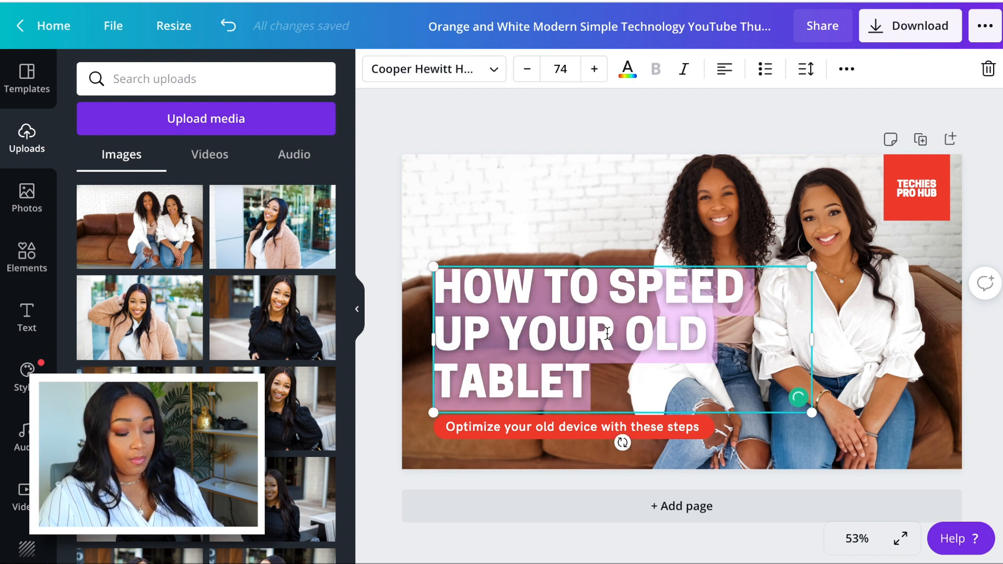
text(COLLA)
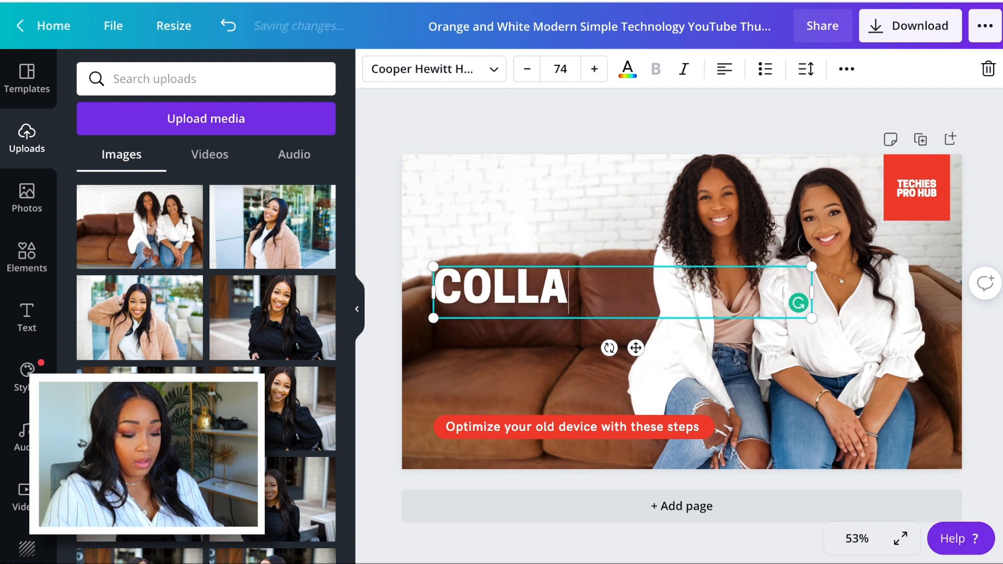
text(BORATING)
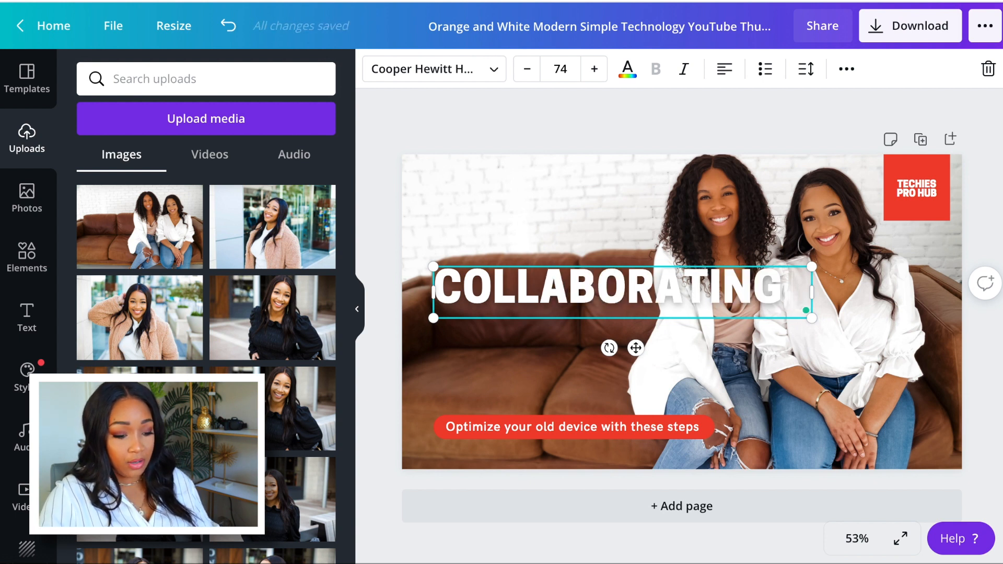
key(BackSpace)
key(BackSpace)
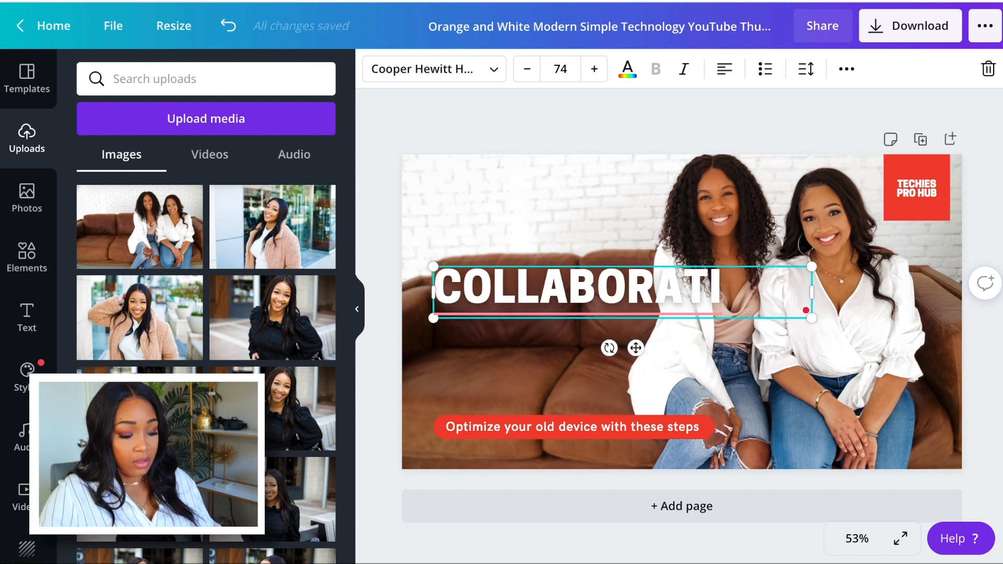
Replace the headline text with "WHY BUSINESS FRIENDS ARE ESSENTIAL".
key(ctrl+a)
text(WHY)
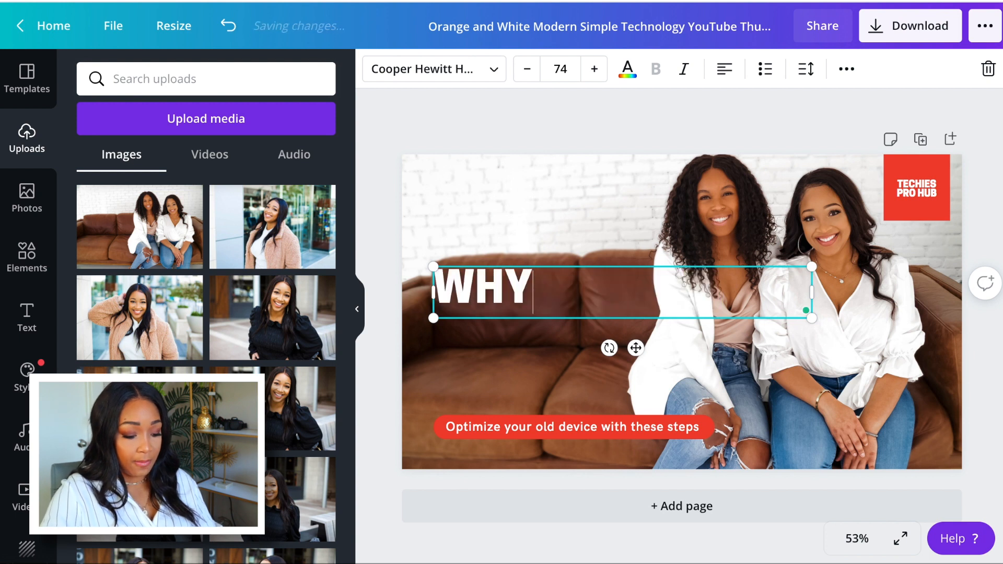
text( BUSINESS)
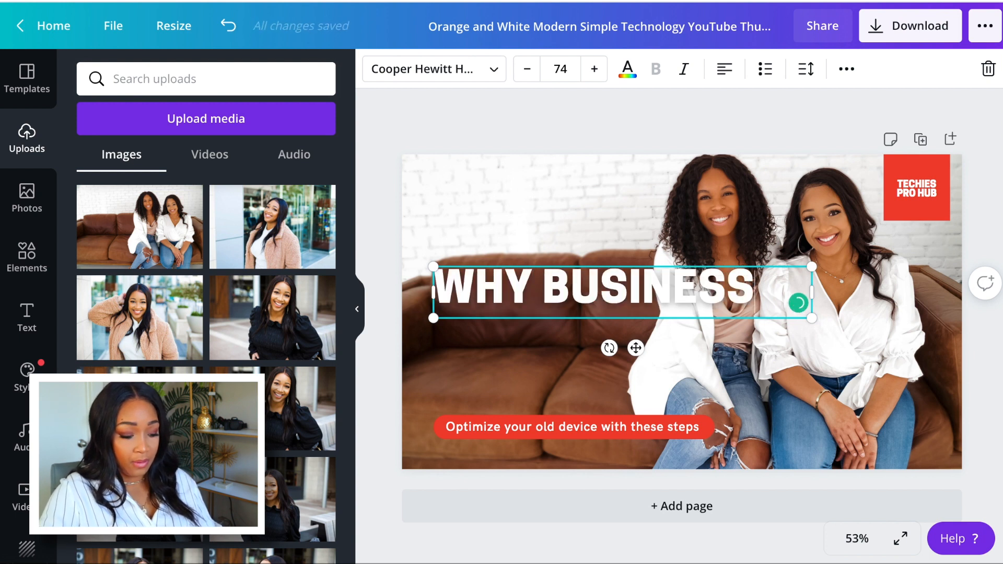
text( FRIENDS )
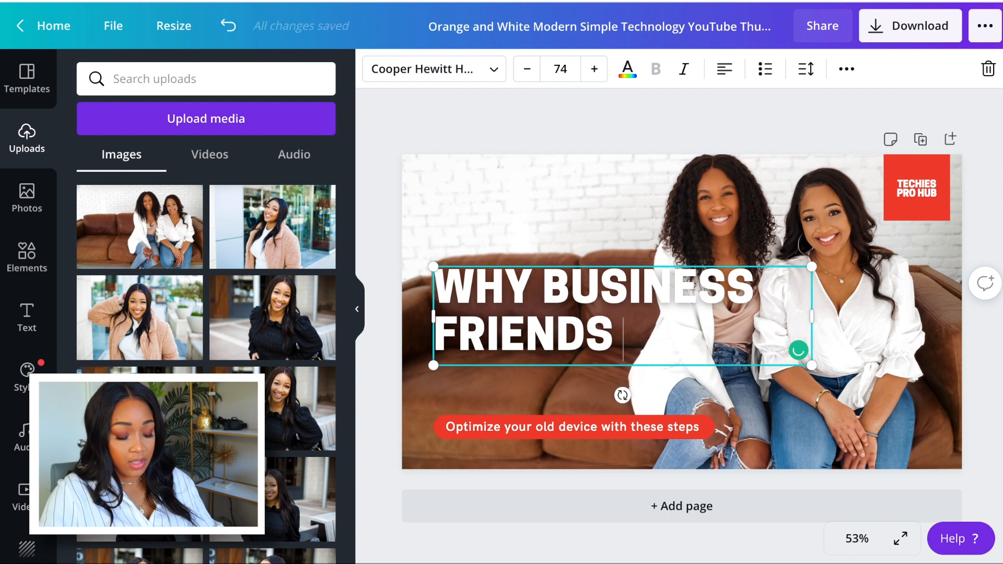
text(ARE ESS)
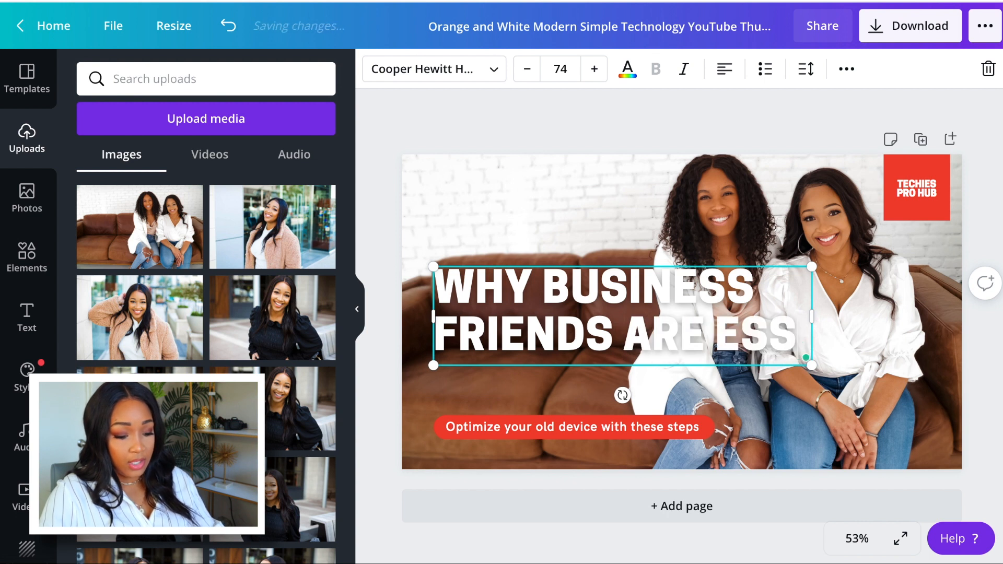
text(ENTIAL)
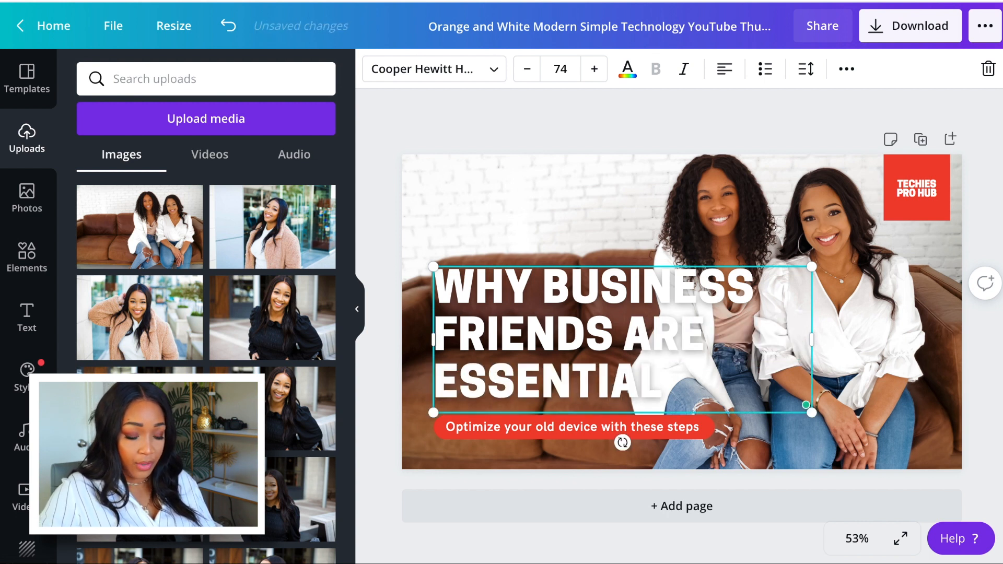
click(702, 147)
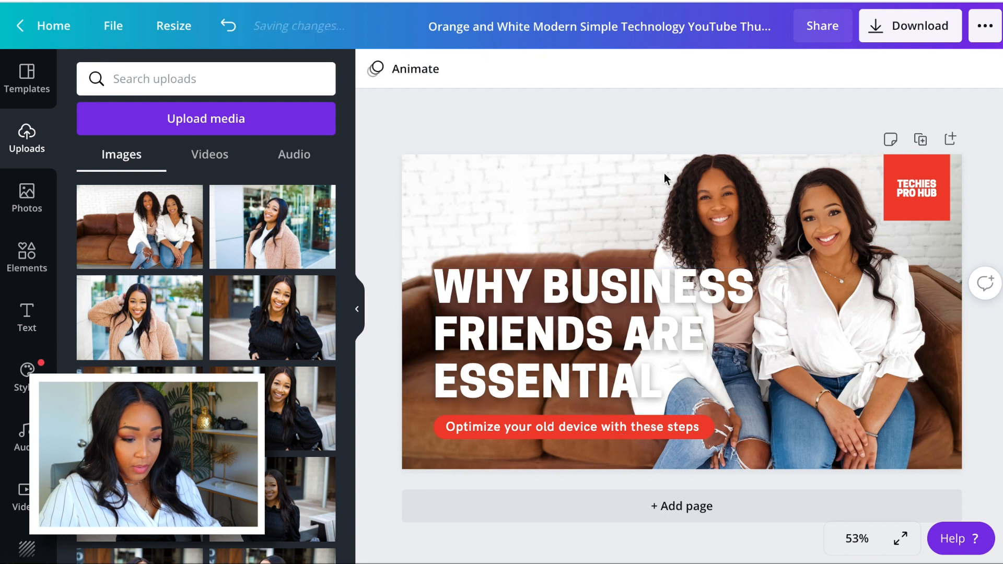
Shift the headline and the red subtitle pill slightly down and closer to the thumbnail's left edge, with their left edges aligned.
click(653, 285)
drag(652, 292, 635, 299)
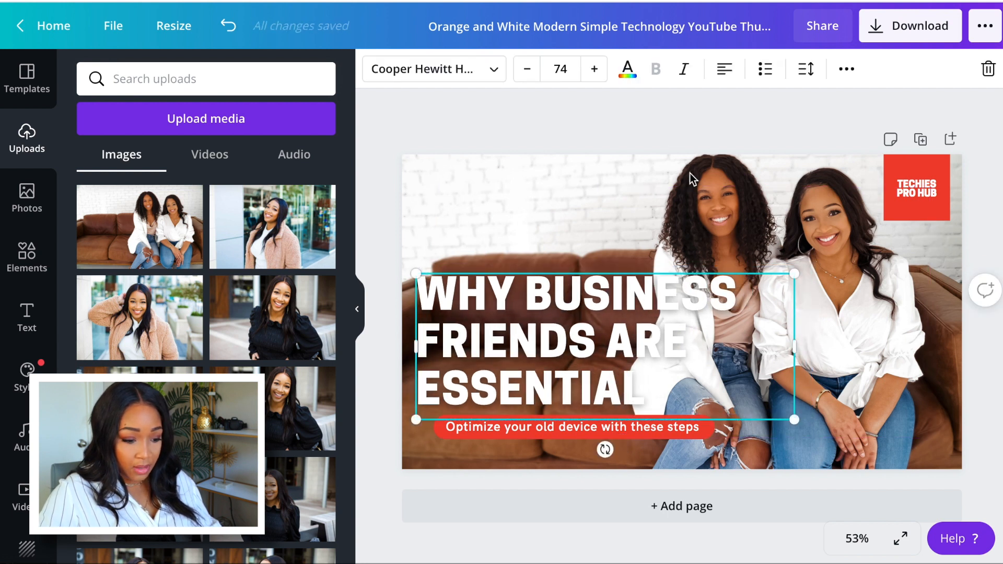
click(708, 112)
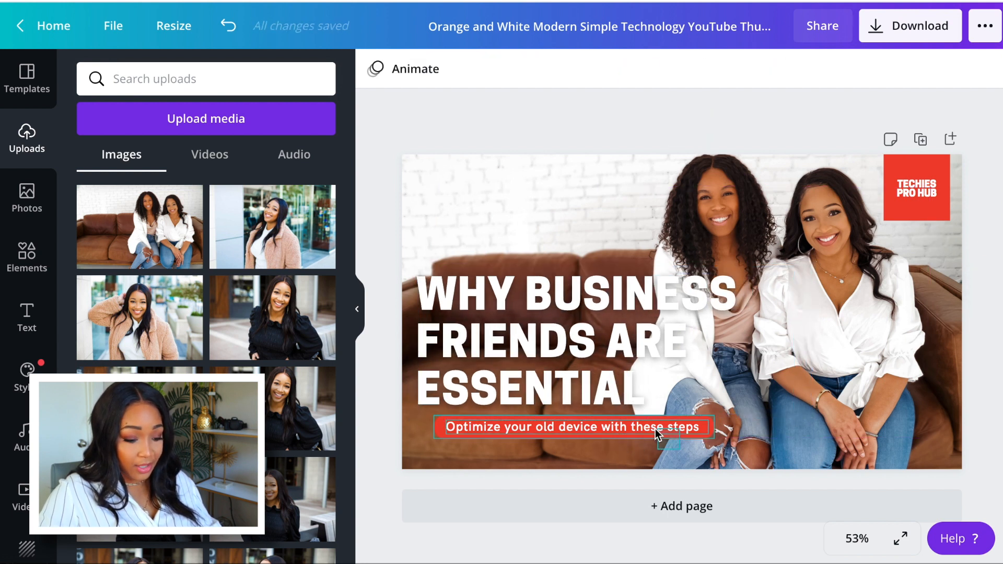
click(620, 426)
drag(685, 426, 663, 429)
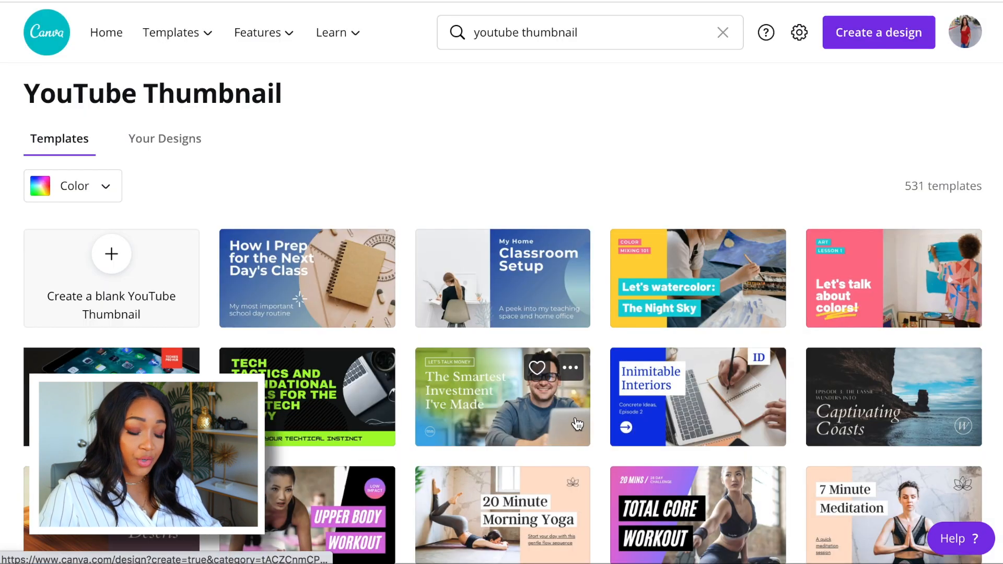
Look over the other YouTube thumbnail templates in the search results.
scroll(577, 422, down, 3)
scroll(577, 422, down, 3)
scroll(577, 423, down, 1)
scroll(577, 422, down, 2)
scroll(577, 422, up, 5)
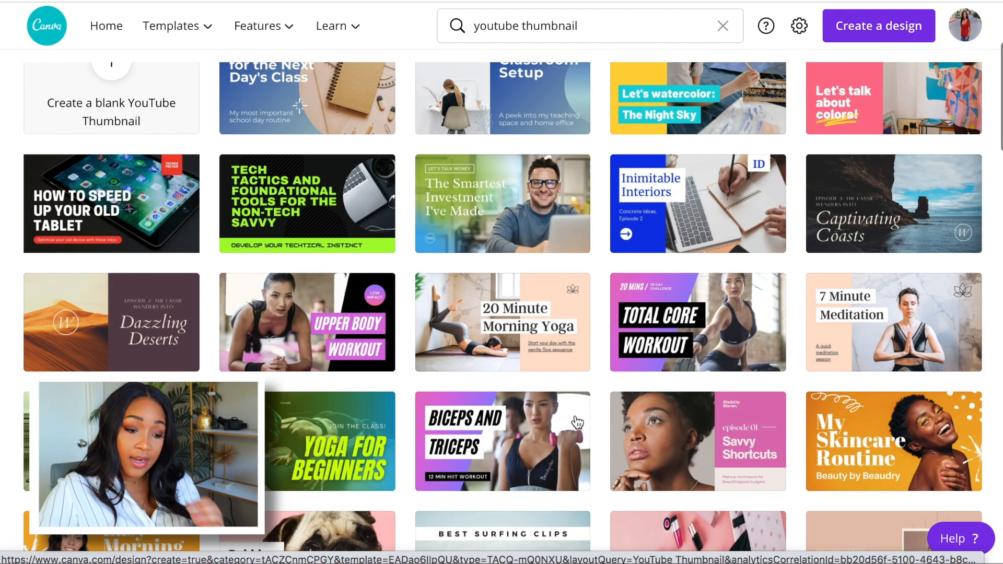
mouse_move(577, 422)
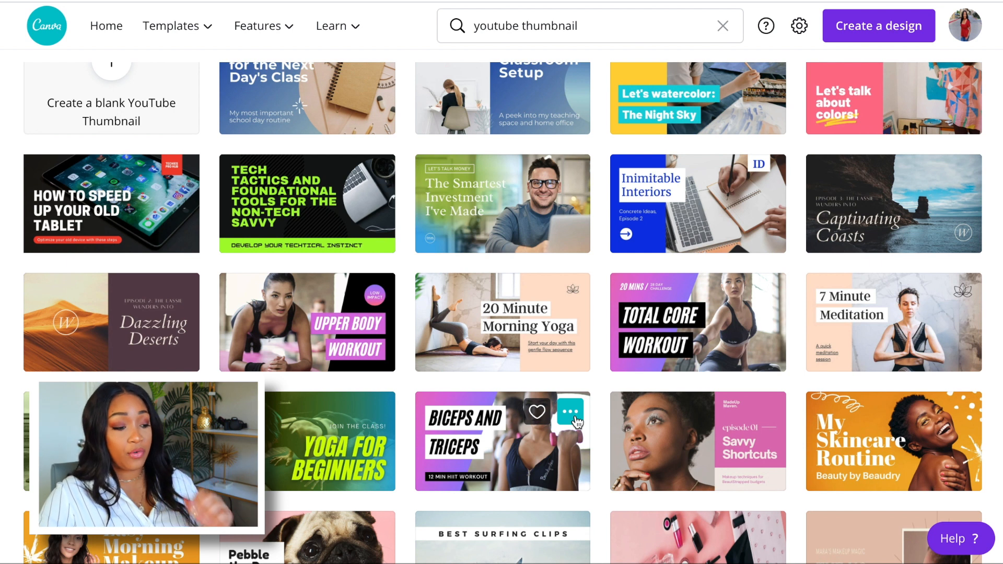
scroll(577, 422, up, 4)
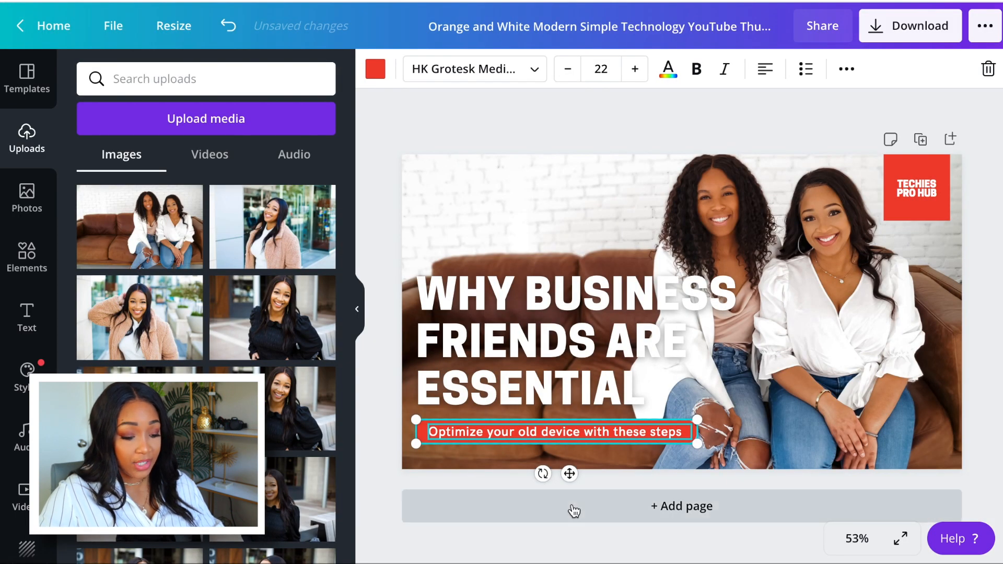
Recolour the red pill behind the subtitle with the orange brand colour.
click(544, 549)
click(418, 427)
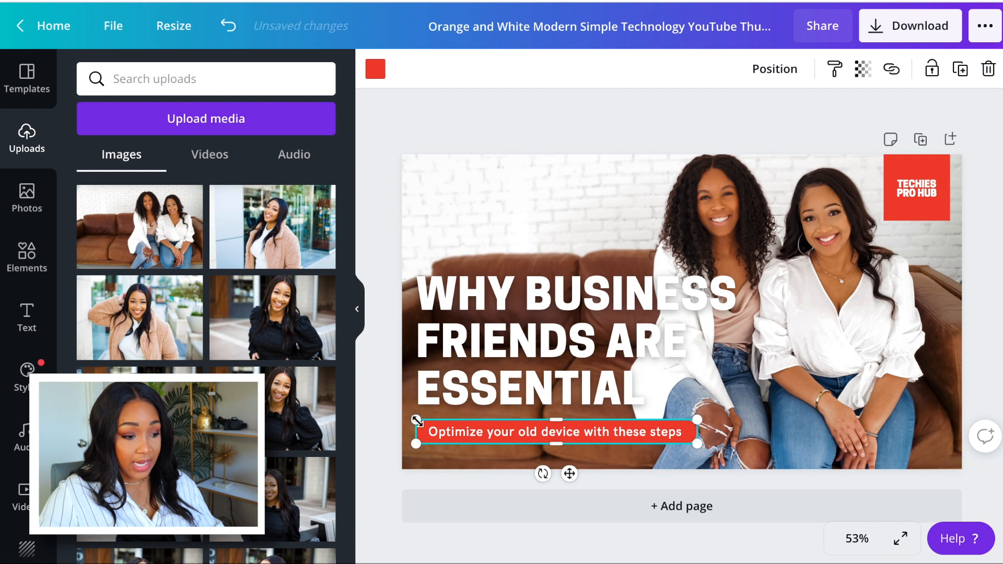
click(375, 69)
click(235, 316)
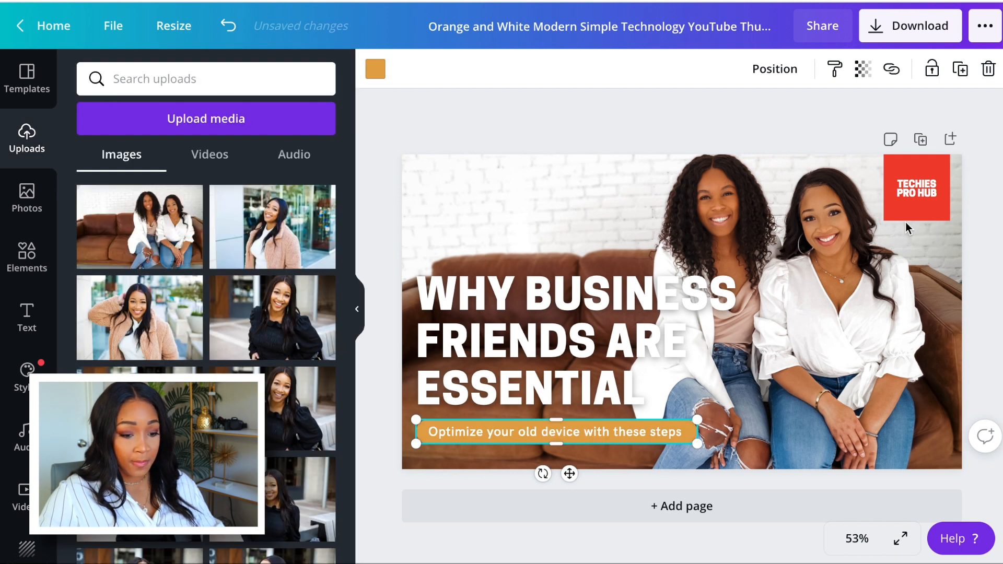
Recolour the red Techies Pro Hub box with the same orange brand colour.
click(905, 222)
click(900, 217)
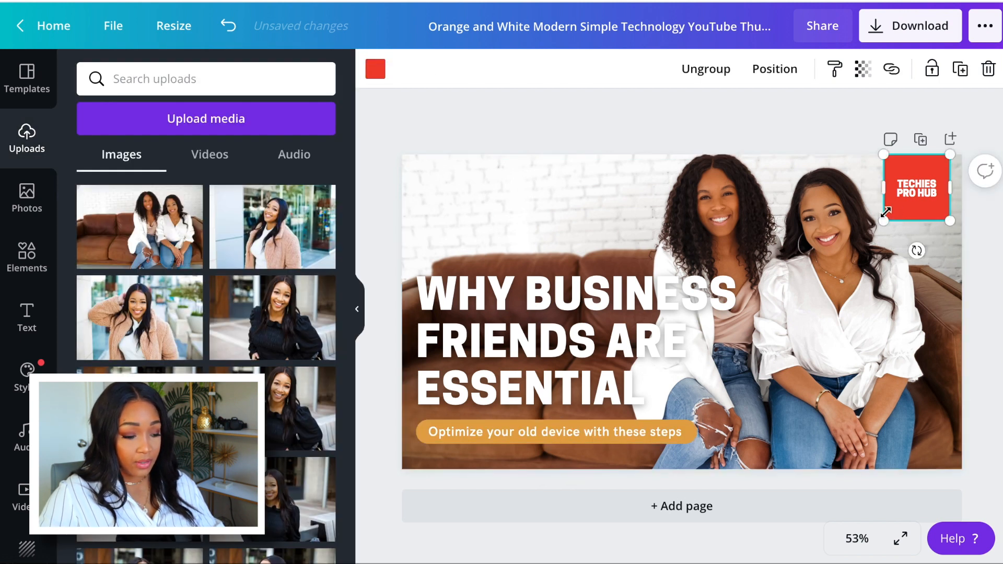
click(375, 76)
click(227, 324)
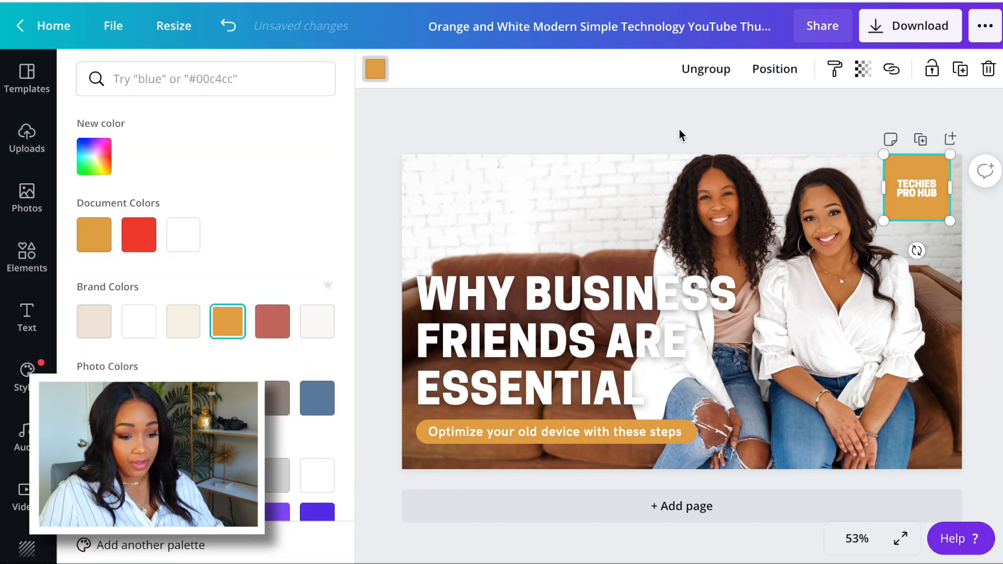
click(787, 134)
Replace the text in the orange corner box with "BIZ BESTIES SERIES".
double_click(914, 198)
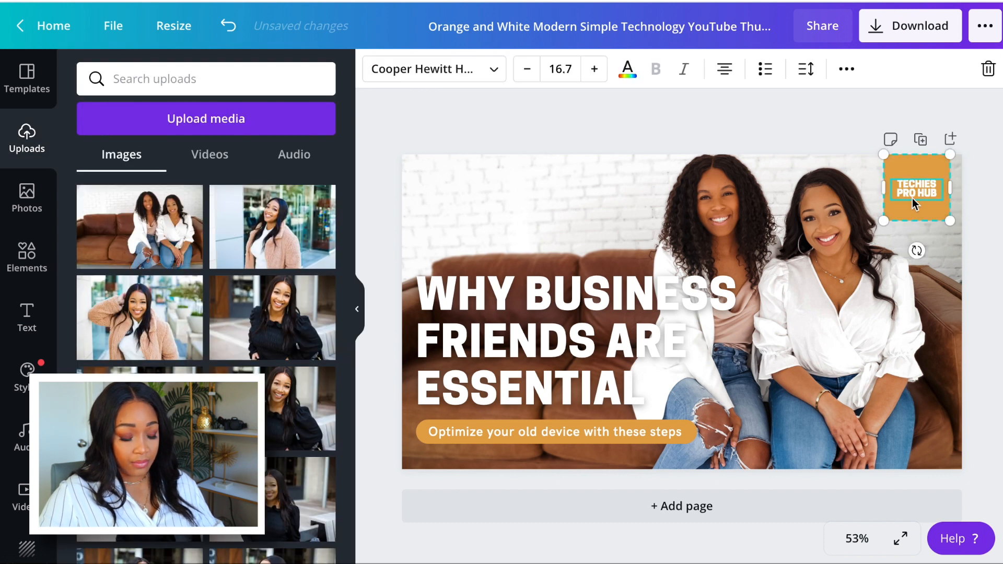
click(913, 202)
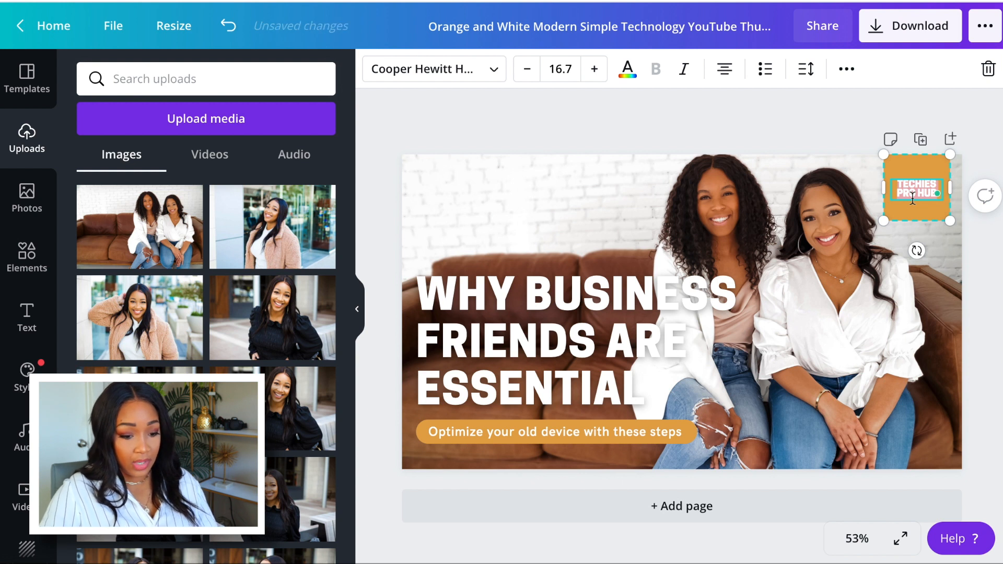
key(ctrl+a)
text(EN)
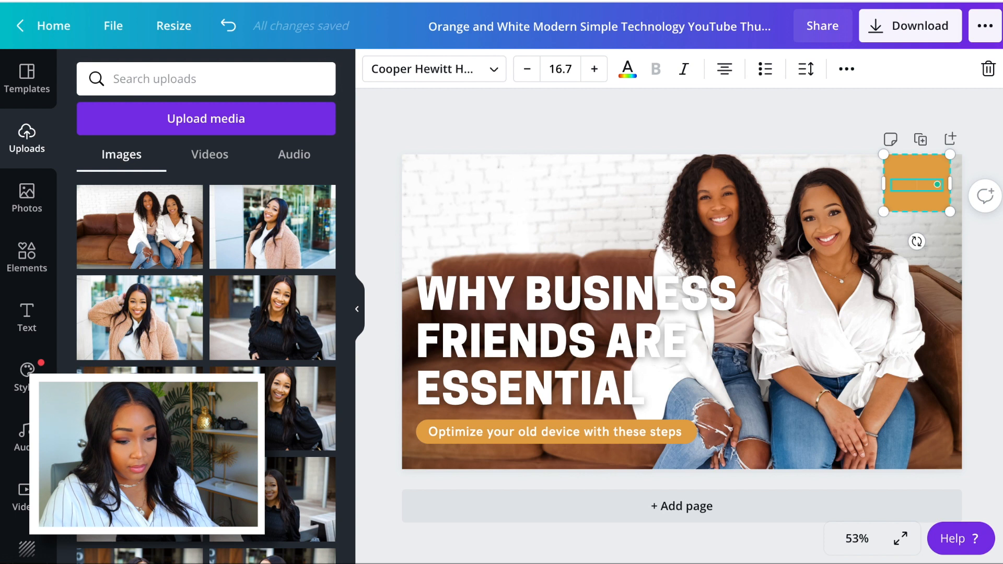
text(BIZ)
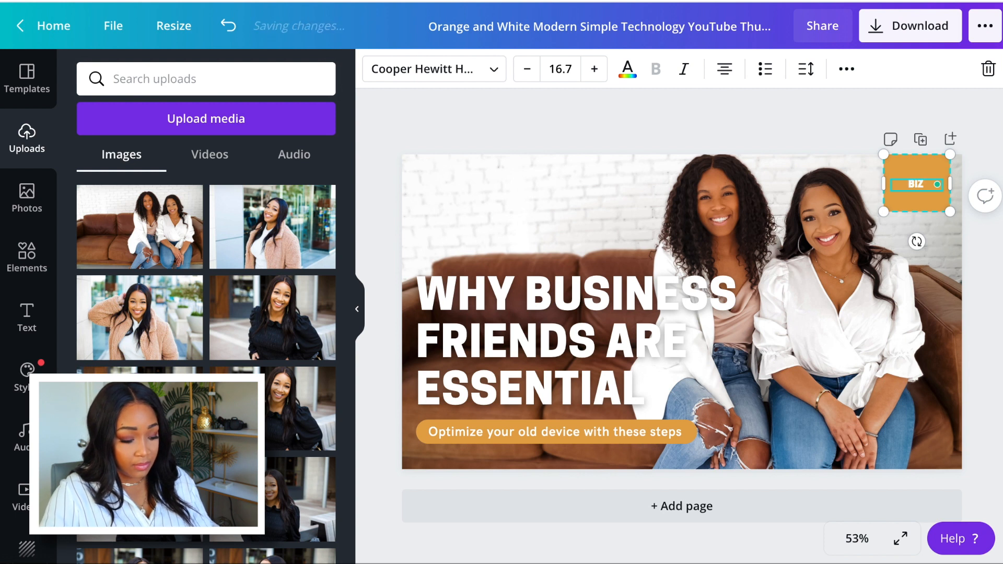
text( BESTIES)
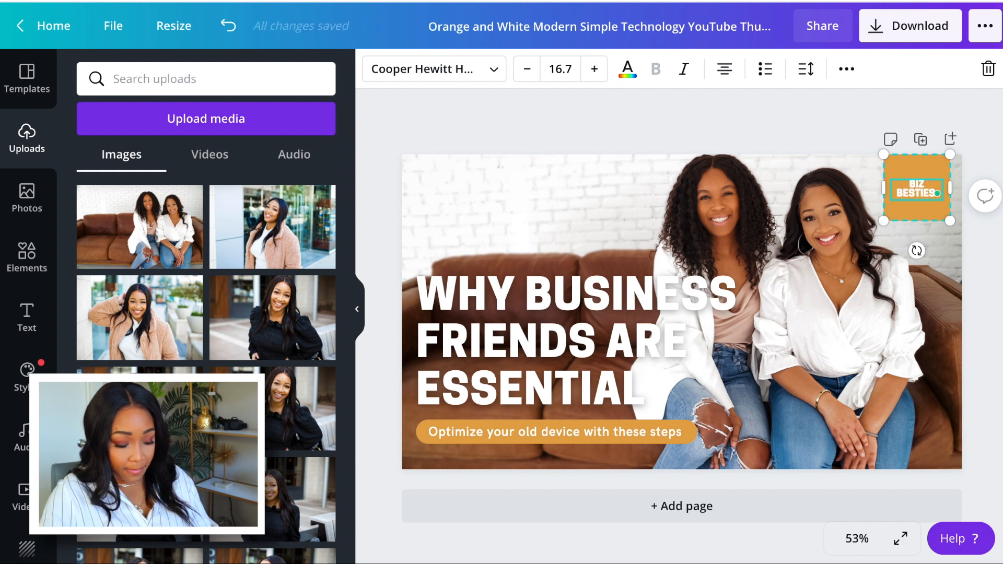
text( SERIES)
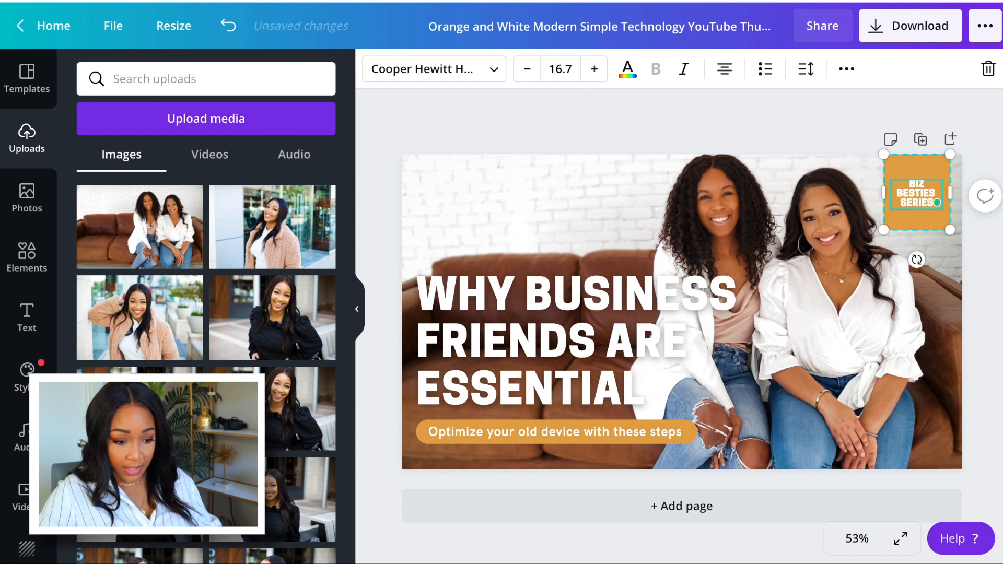
click(772, 132)
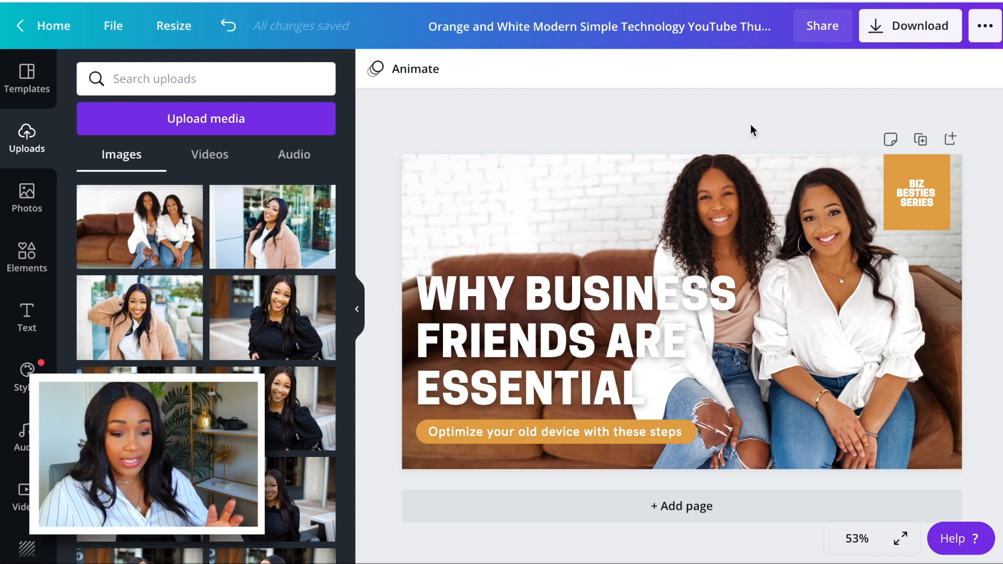
Shift the background photo down within its crop to leave space above both women's heads.
double_click(766, 202)
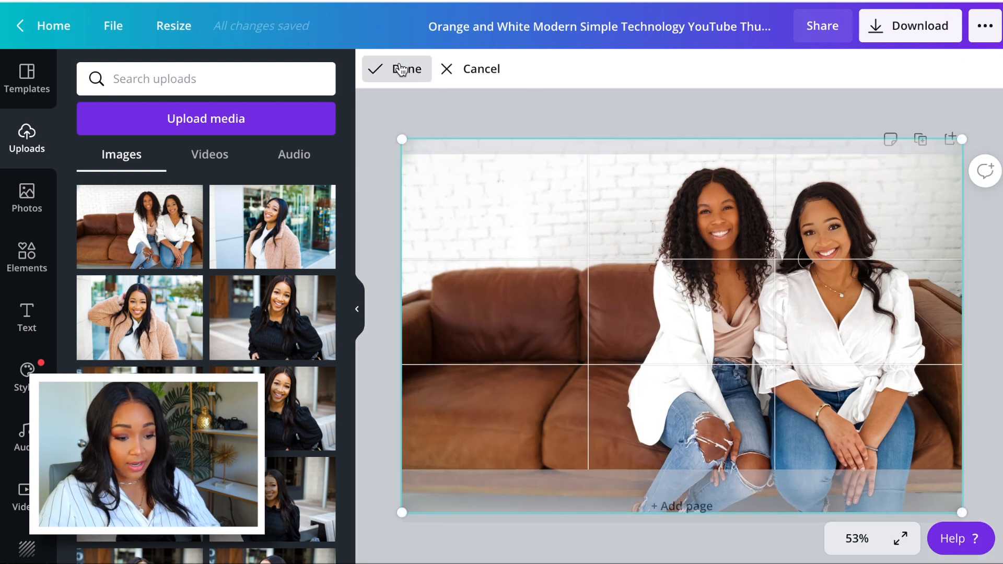
click(406, 69)
click(718, 107)
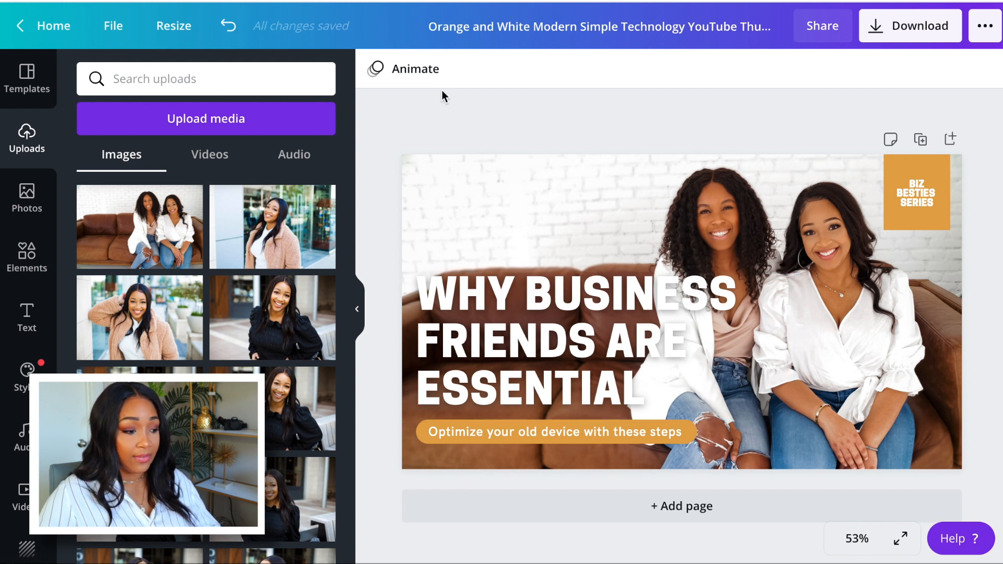
Add a square shape, form it into a terracotta-red rectangle and place it over the start of the headline's last line.
click(27, 256)
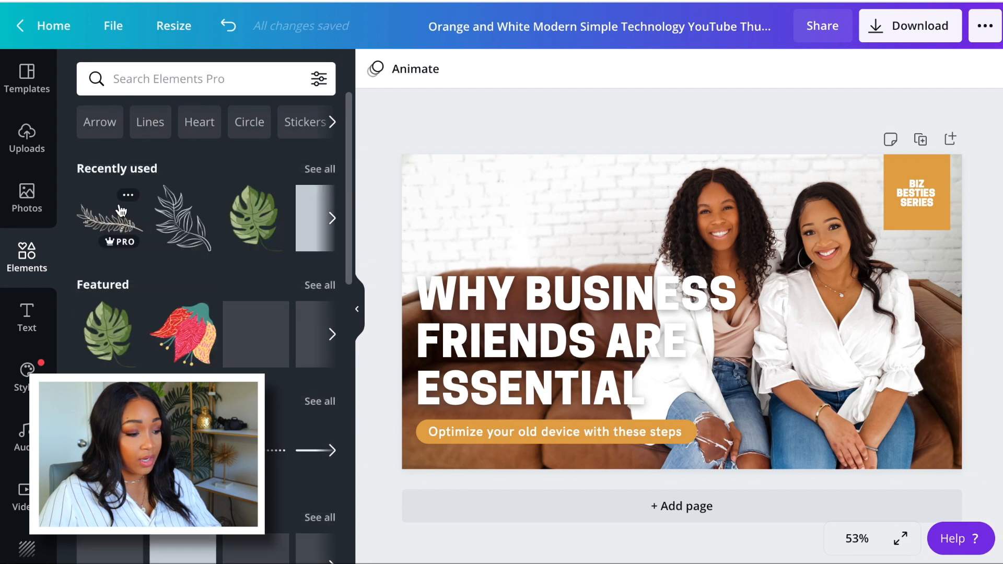
scroll(314, 230, right, 2)
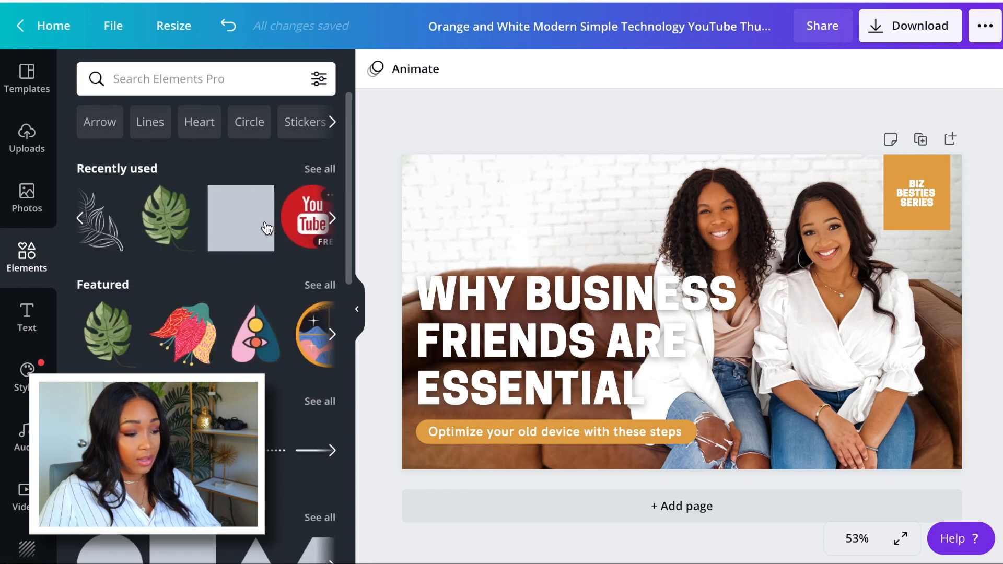
click(246, 225)
drag(689, 319, 531, 385)
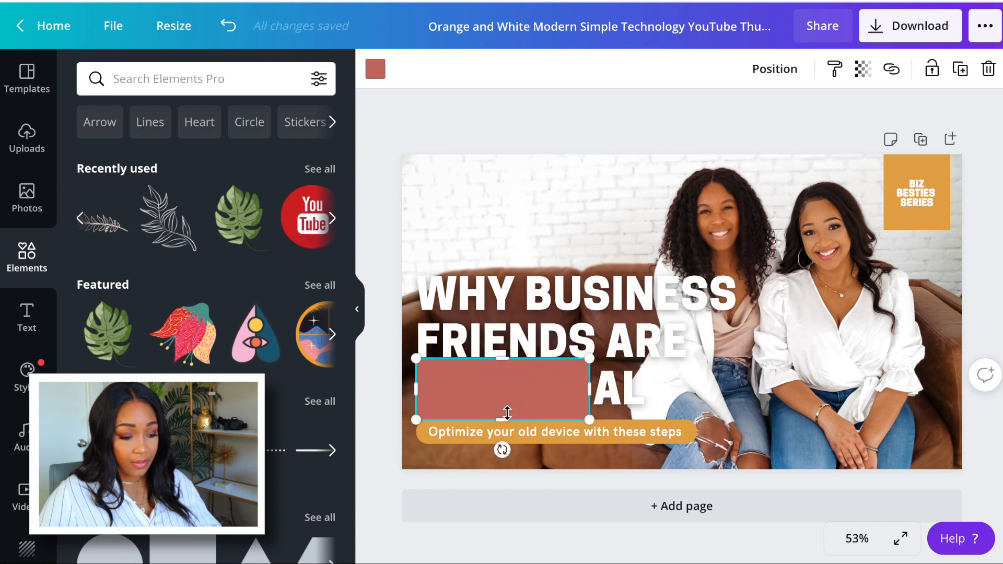
right_click(506, 413)
click(538, 145)
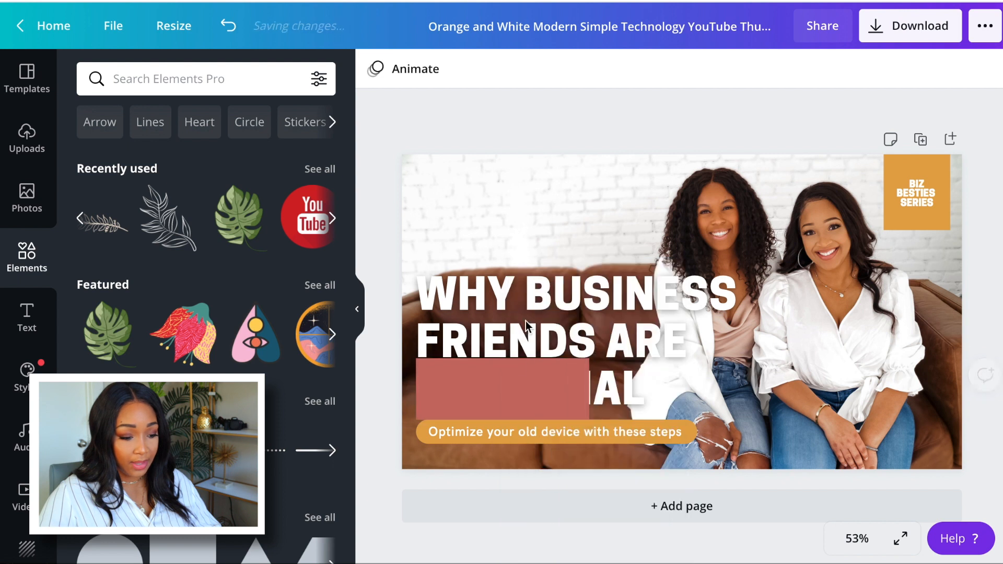
Move the terracotta rectangle up over the headline's "FRIENDS ARE" line and widen it to span the line at about w: 629.
click(510, 387)
mouse_move(502, 357)
mouse_down()
mouse_move(502, 368)
mouse_move(507, 339)
mouse_up()
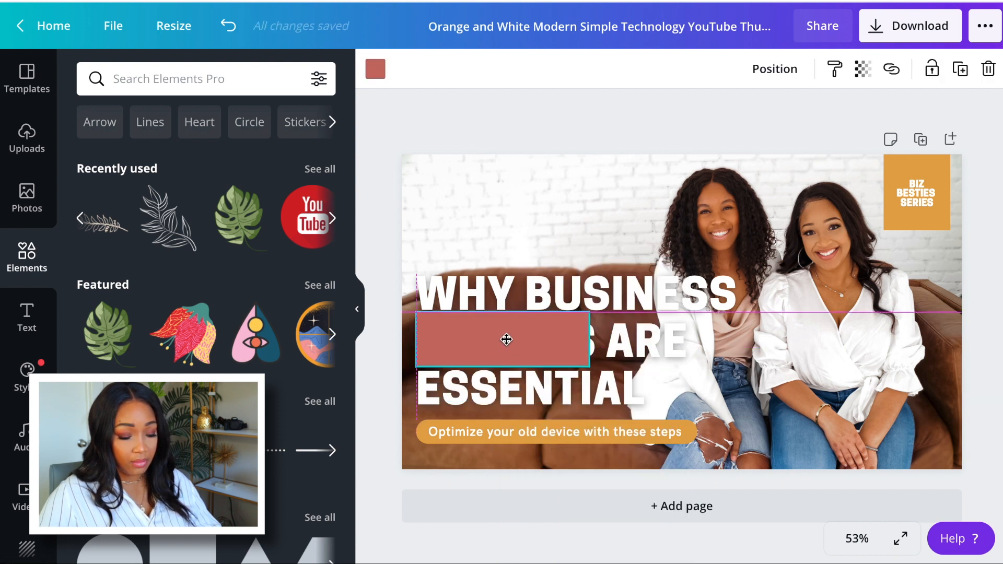
drag(590, 339, 698, 327)
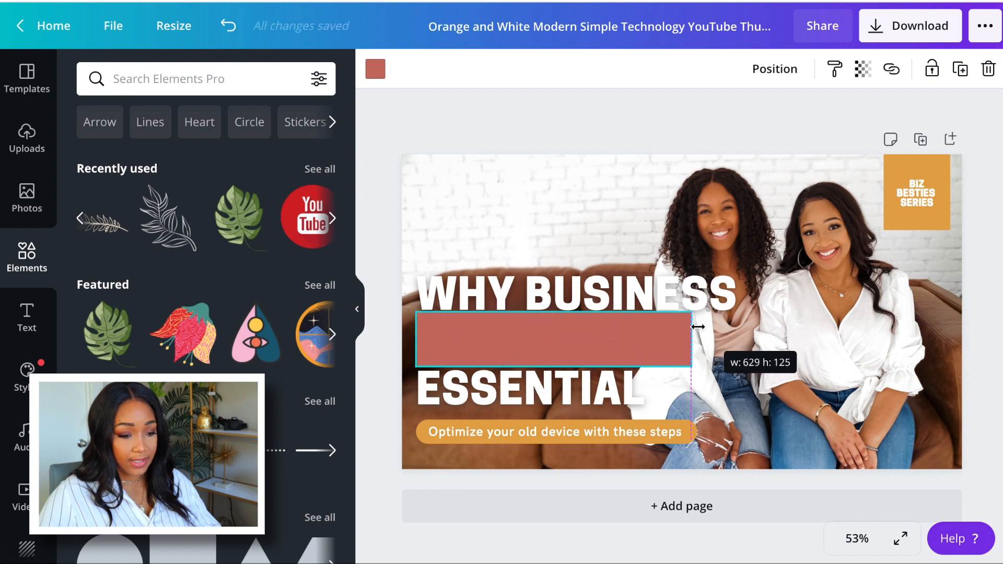
Send the terracotta rectangle backward behind the headline text.
click(787, 80)
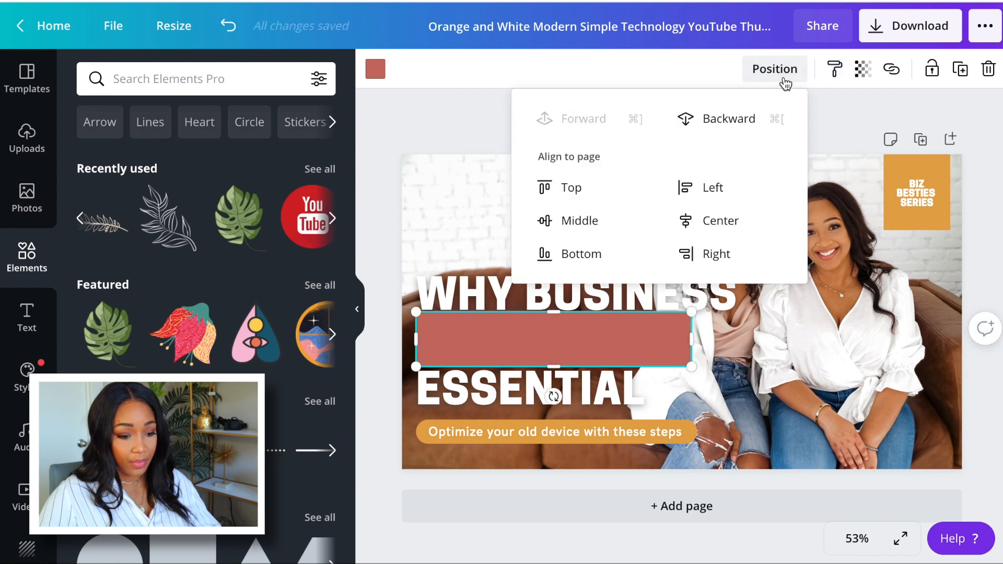
click(747, 120)
click(456, 139)
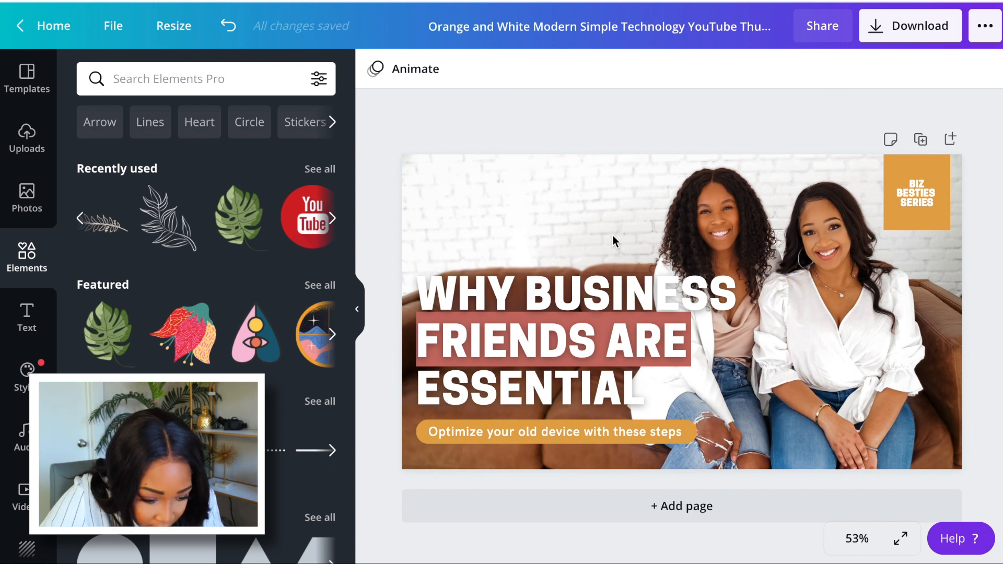
Undo the layer order change so the terracotta rectangle is back in front of the headline.
mouse_move(595, 299)
mouse_down()
mouse_move(680, 327)
mouse_move(611, 282)
mouse_move(598, 283)
mouse_move(610, 284)
mouse_move(600, 283)
mouse_move(599, 296)
mouse_up()
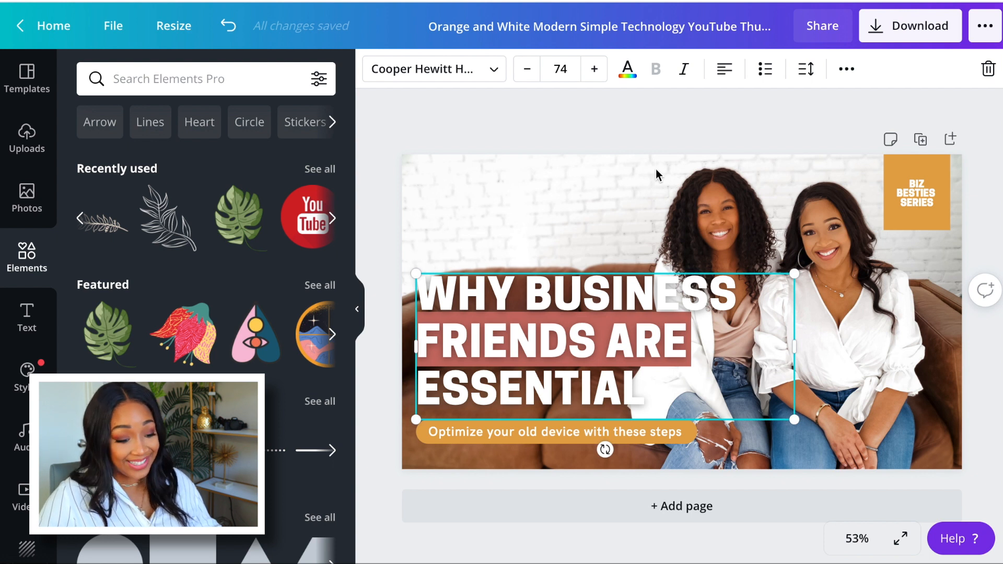
key(super+])
key(super+z)
key(super+z)
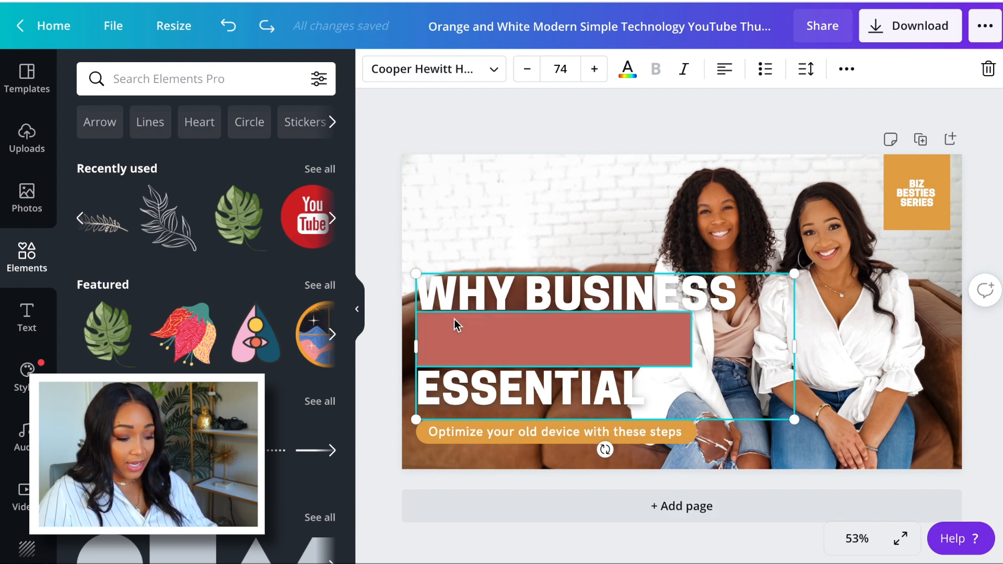
Recolour the terracotta rectangle with the first beige brand colour and send it backward behind the "FRIENDS ARE" line.
click(507, 336)
click(375, 69)
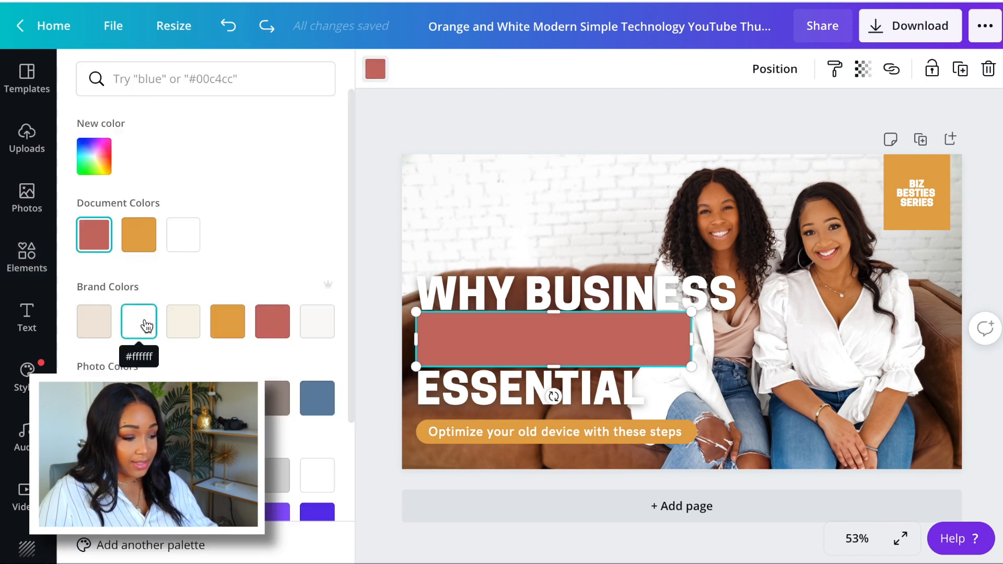
click(187, 331)
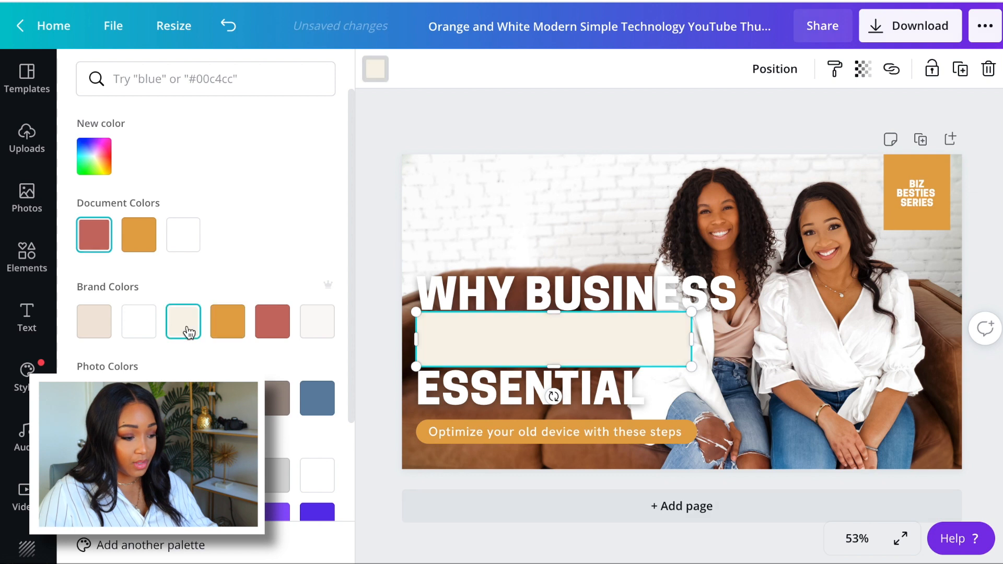
click(103, 323)
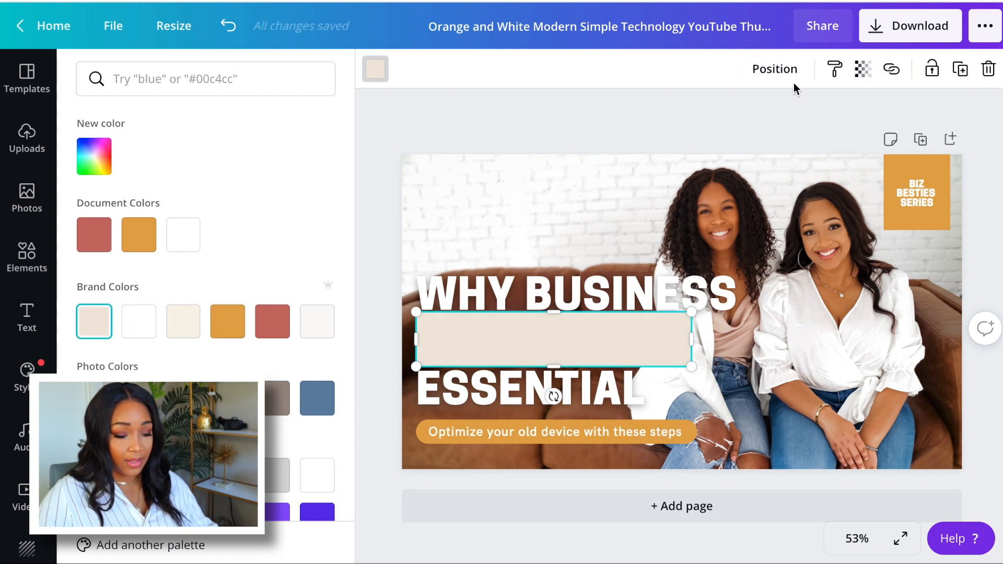
click(787, 69)
click(753, 119)
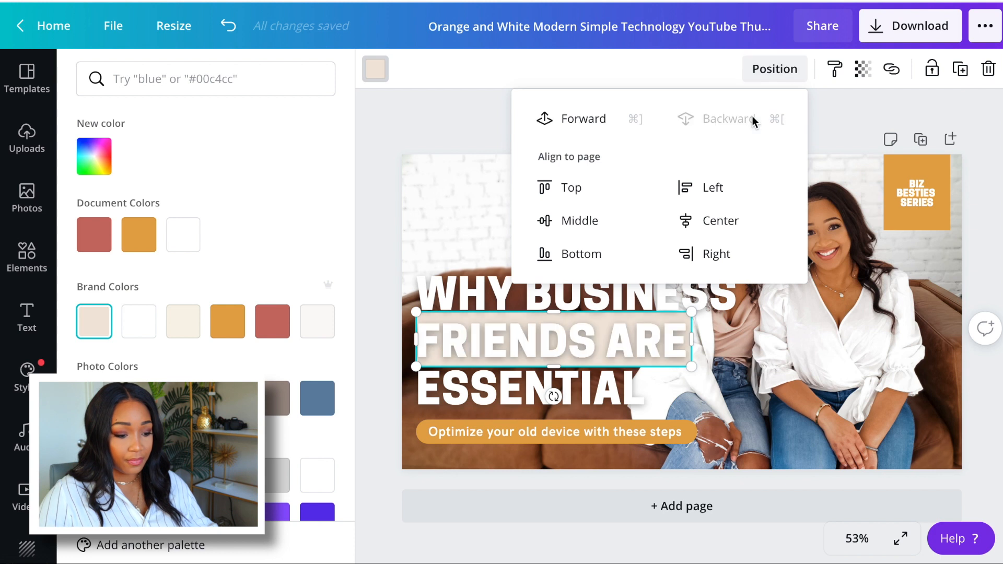
click(476, 138)
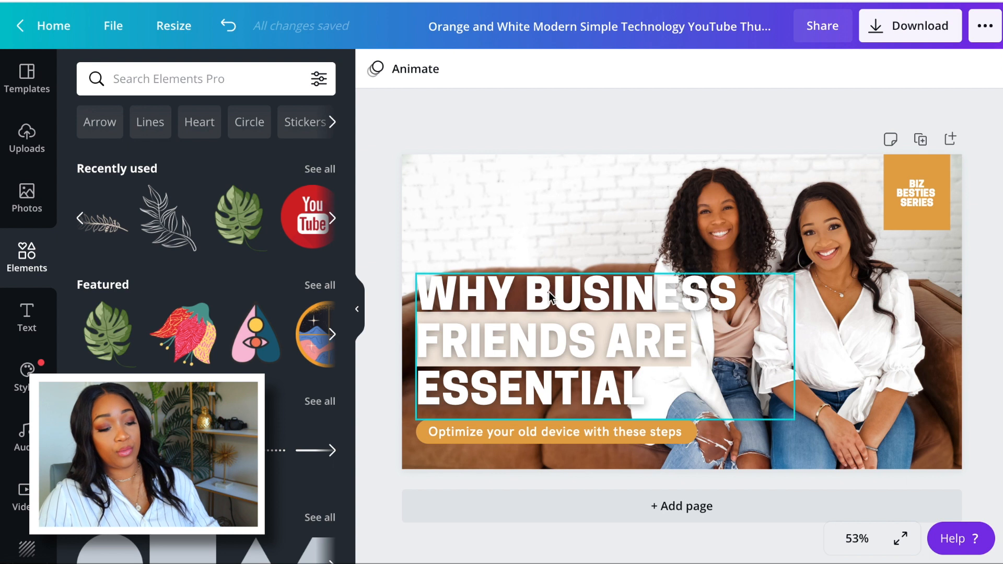
Try a line break after "WHY" in the headline and undo it.
click(568, 297)
click(525, 296)
key(Return)
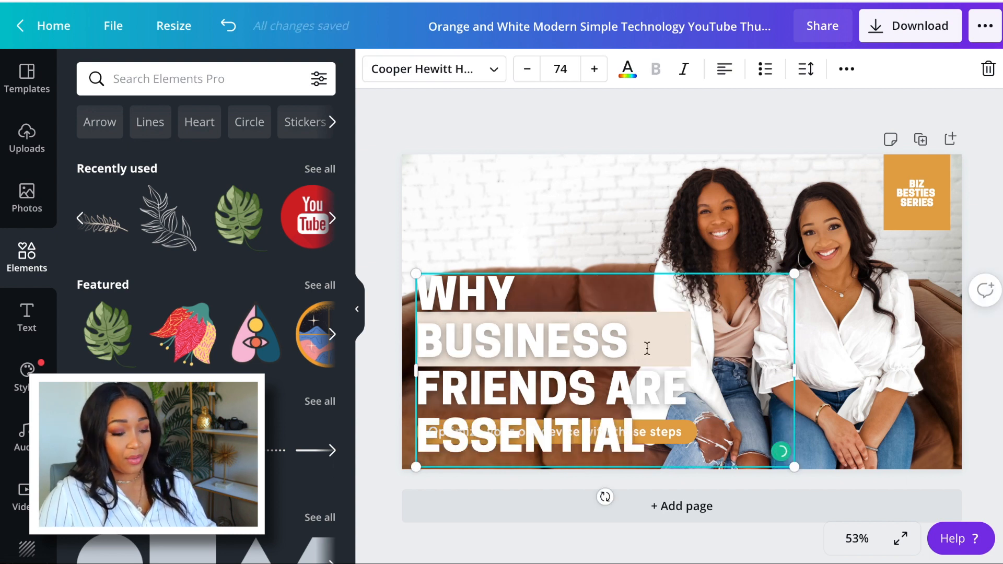
key(ctrl+z)
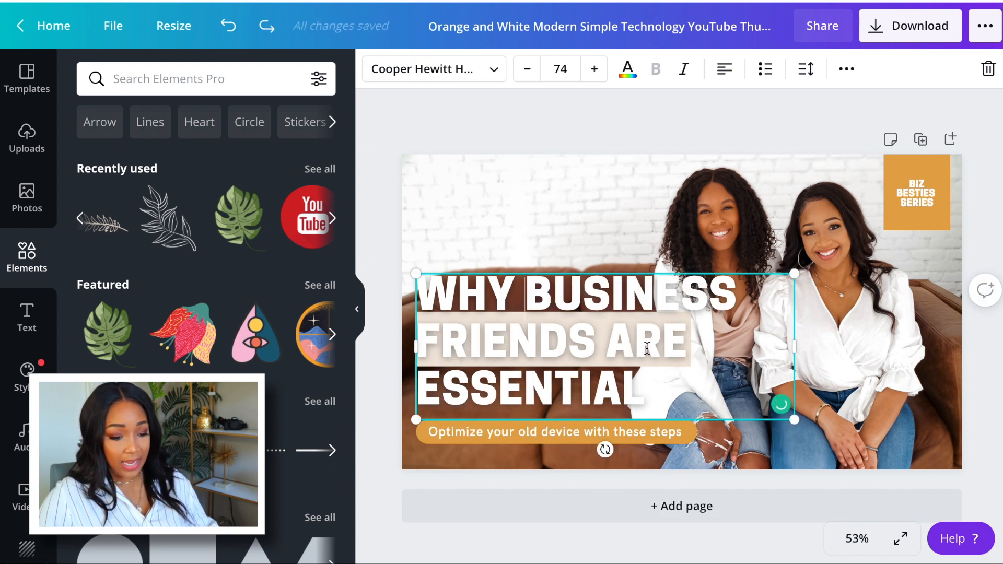
click(710, 138)
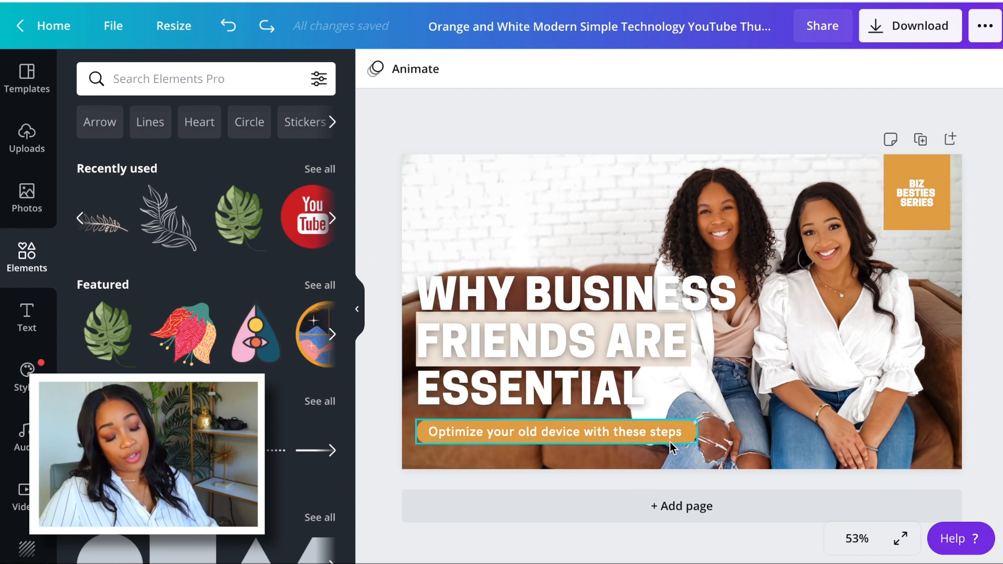
Duplicate the page and delete the orange "BIZ BESTIES SERIES" box and the orange subtitle banner from the copy.
click(921, 139)
drag(934, 247, 905, 188)
key(Delete)
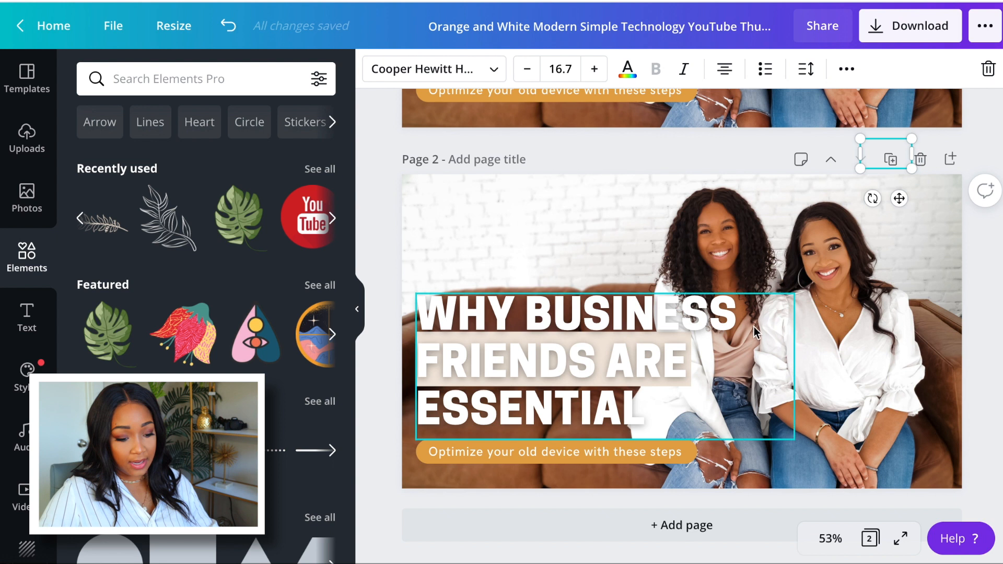
drag(713, 482, 622, 452)
key(Delete)
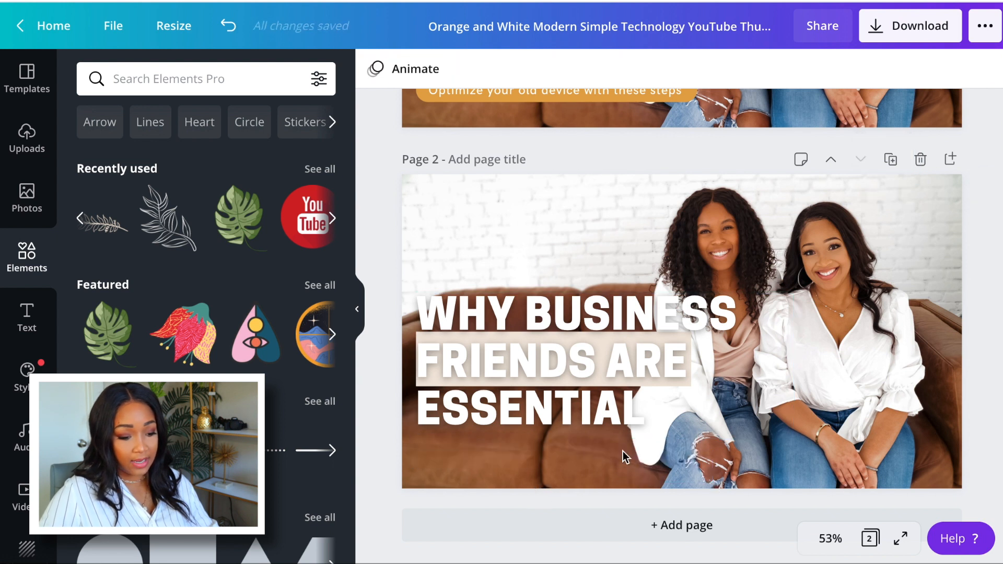
Move the headline and its beige rectangle together down to the bottom edge of page 2, then compare it with page 1.
drag(573, 343, 569, 389)
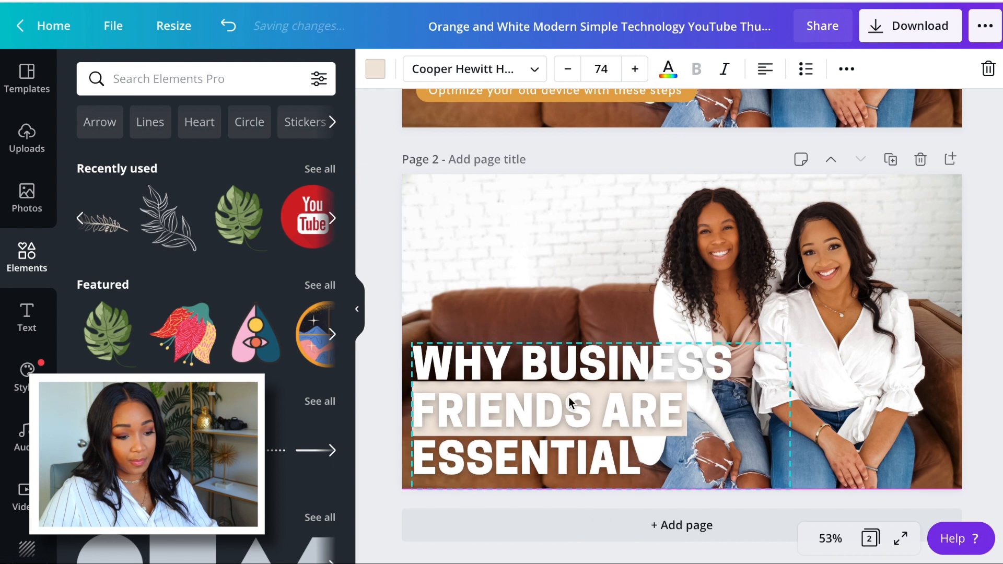
click(689, 165)
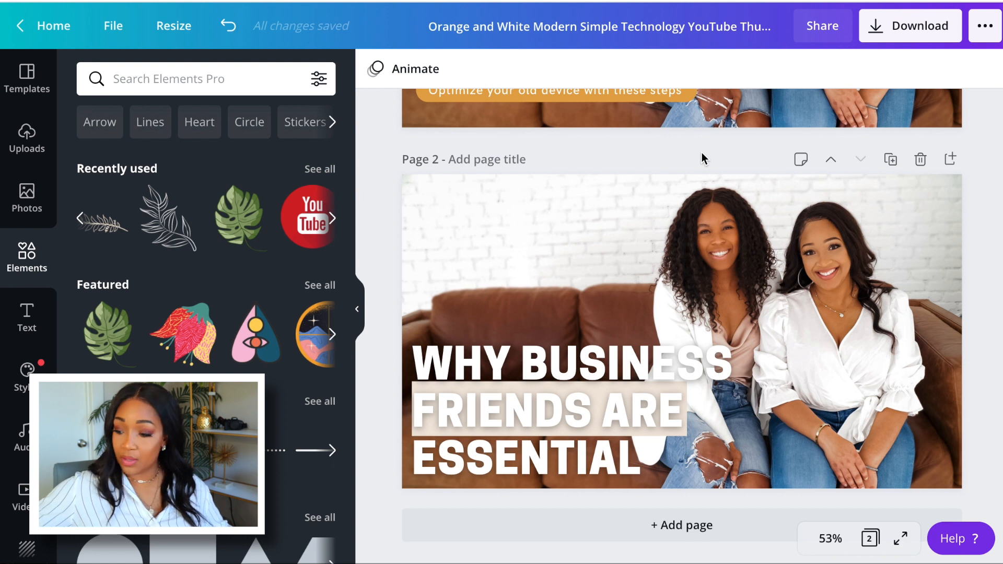
scroll(694, 312, up, 5)
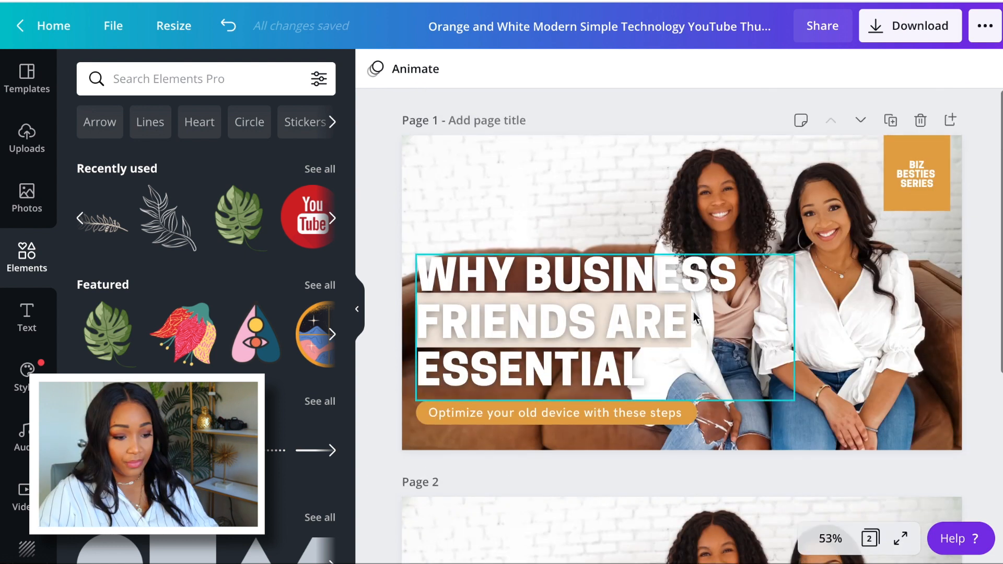
scroll(694, 312, down, 1)
scroll(694, 312, down, 5)
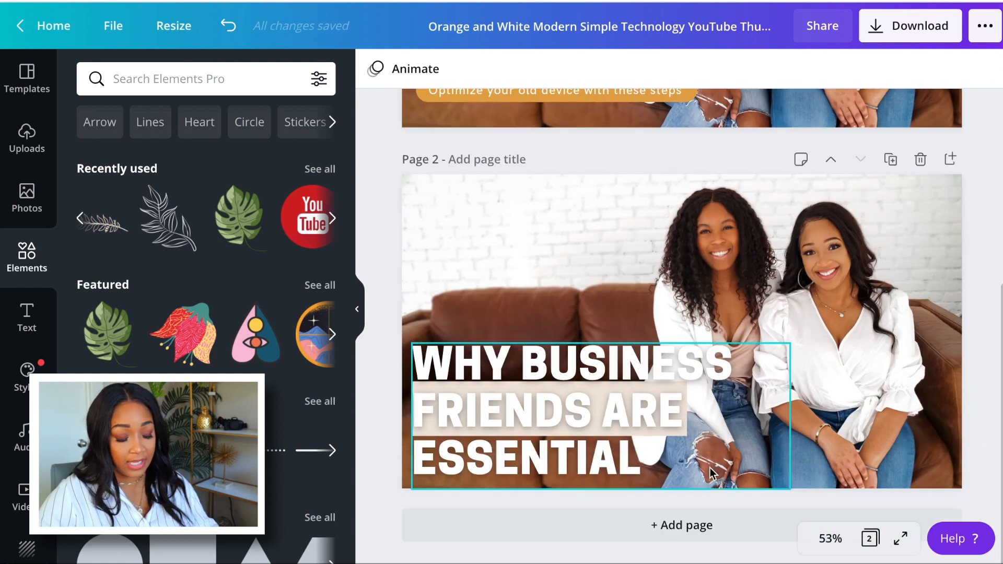
Add a third page and apply the "SAFARI" travel YouTube thumbnail template to it.
click(714, 540)
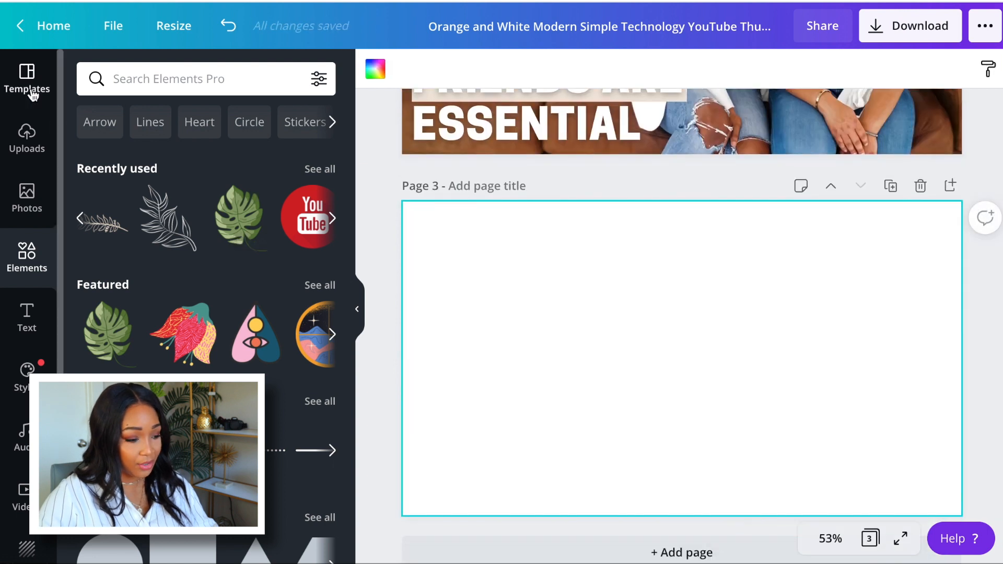
click(32, 96)
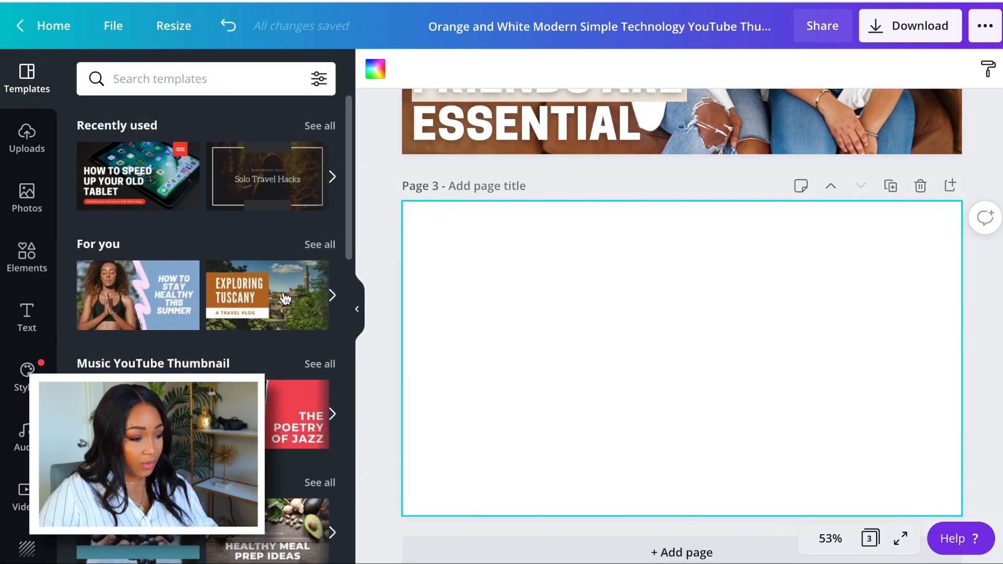
click(332, 177)
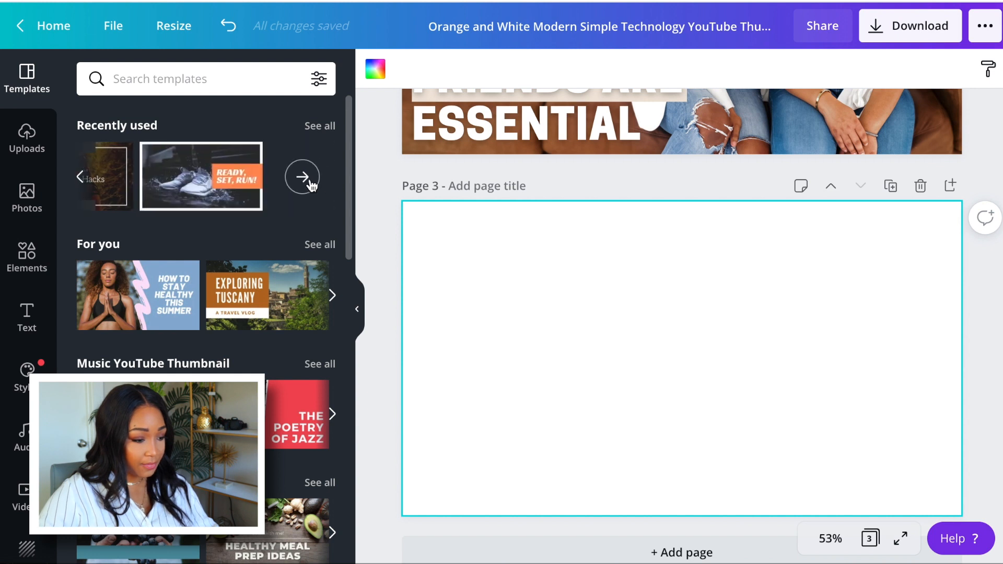
click(309, 178)
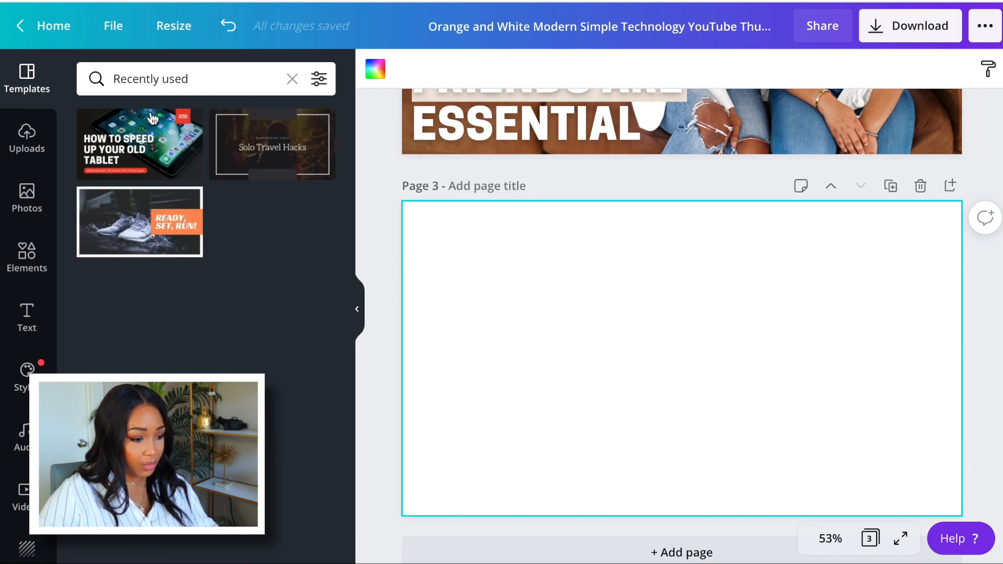
click(292, 79)
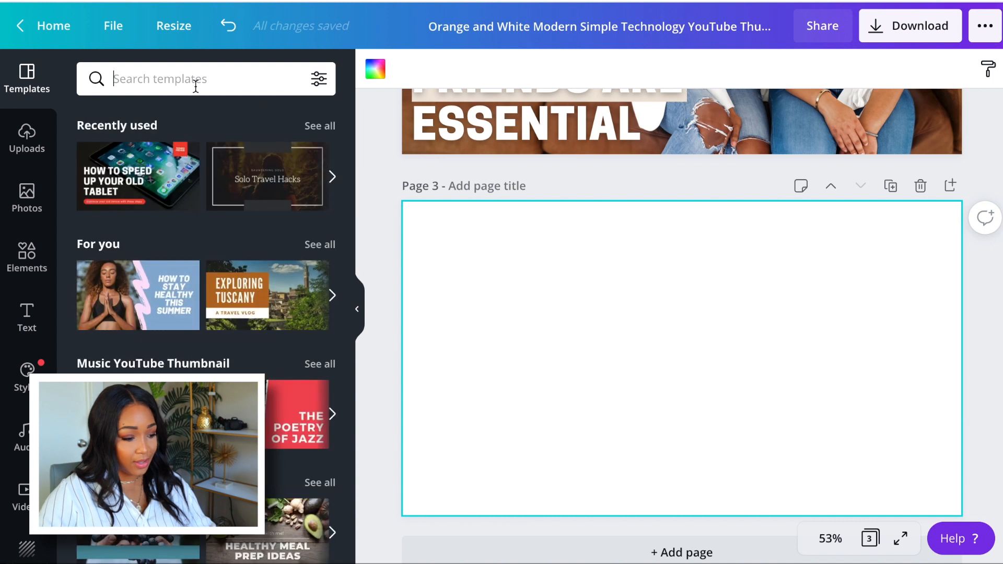
scroll(218, 359, down, 8)
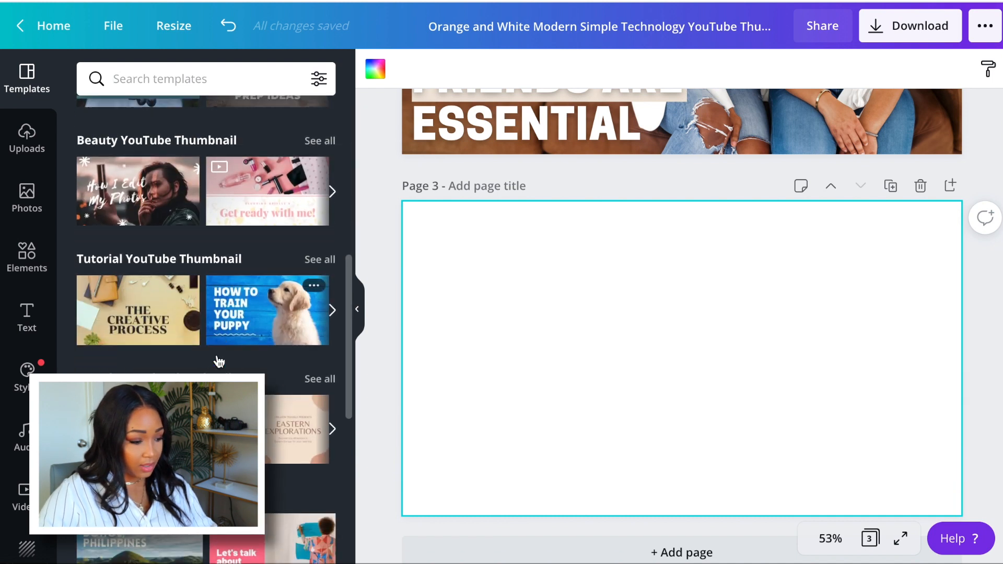
scroll(218, 361, down, 3)
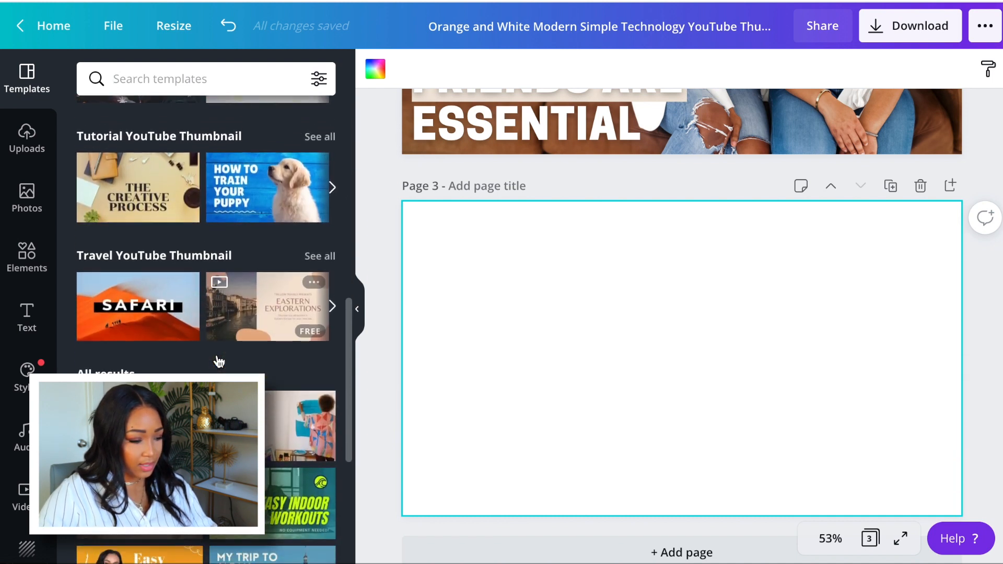
click(174, 272)
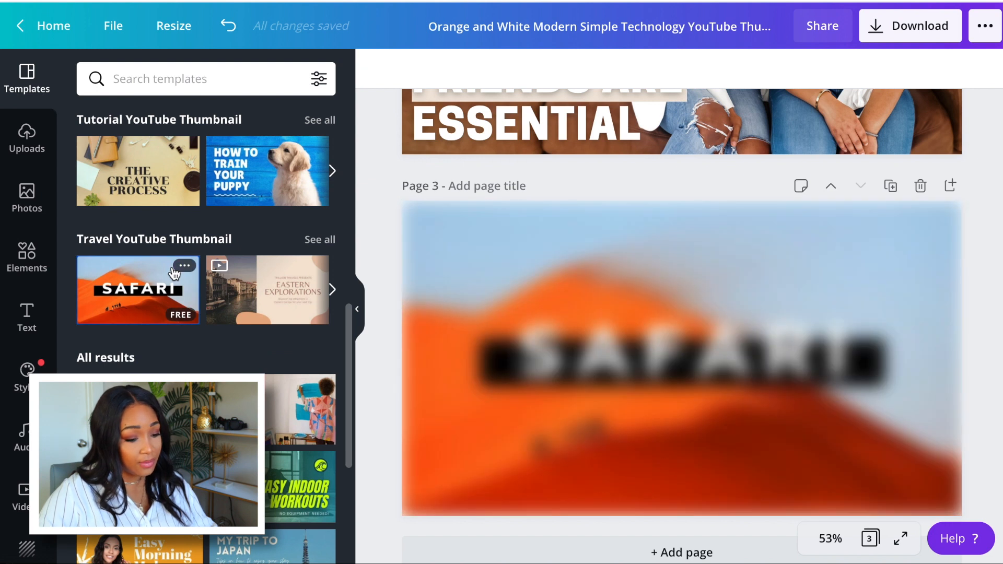
Replace the desert background on page 3 with the uploaded photo of the two women and set its filter to None.
click(28, 137)
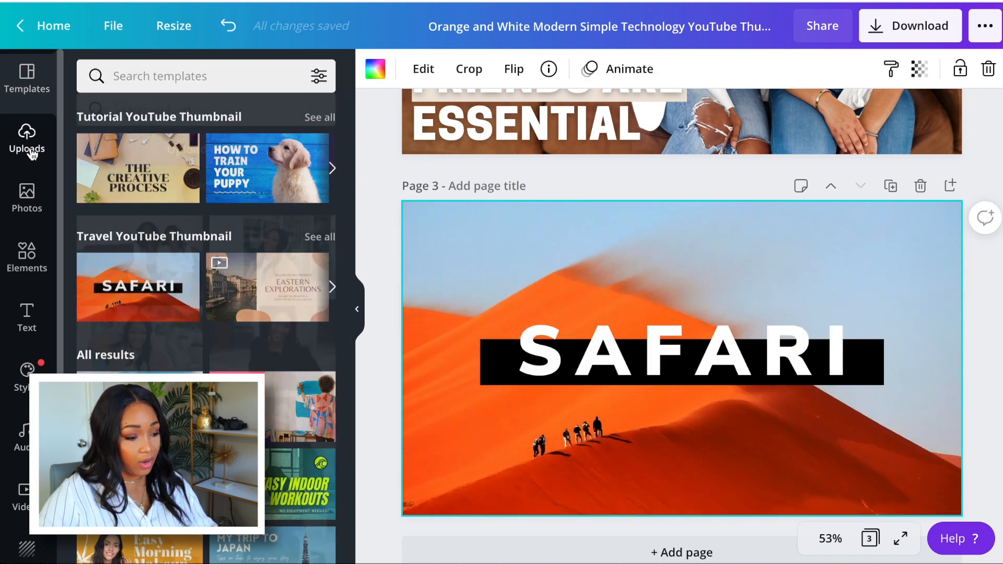
drag(188, 195, 406, 225)
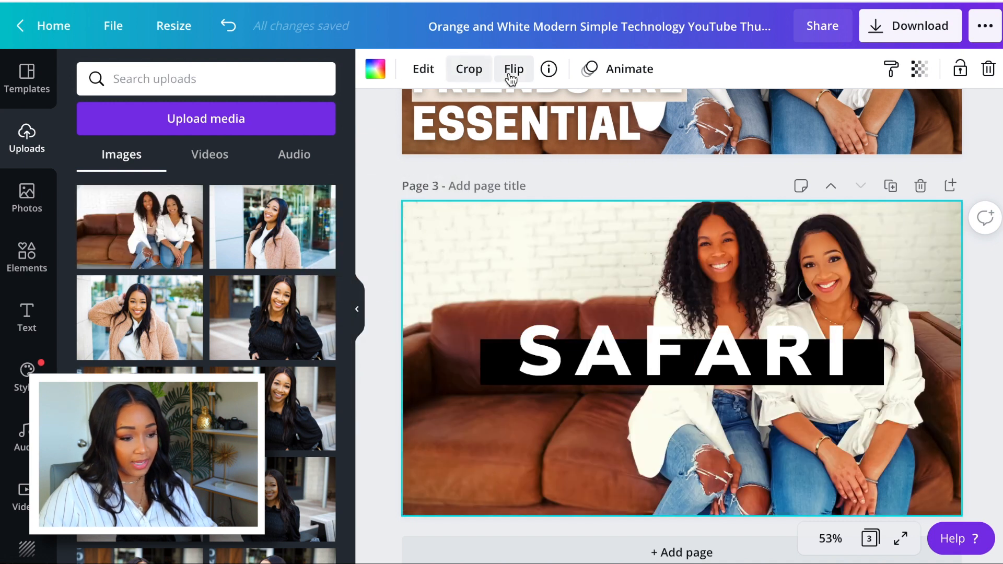
click(424, 69)
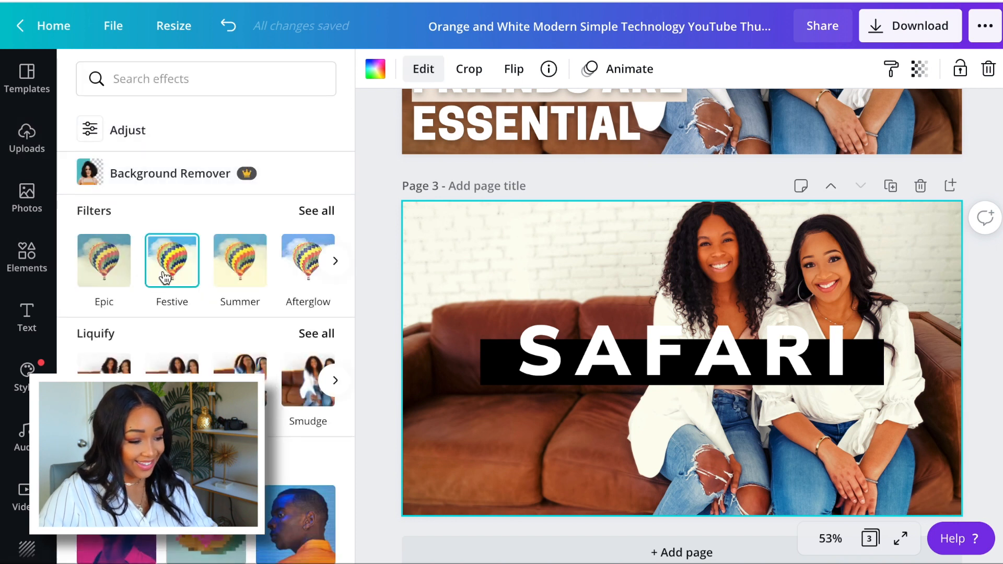
click(305, 210)
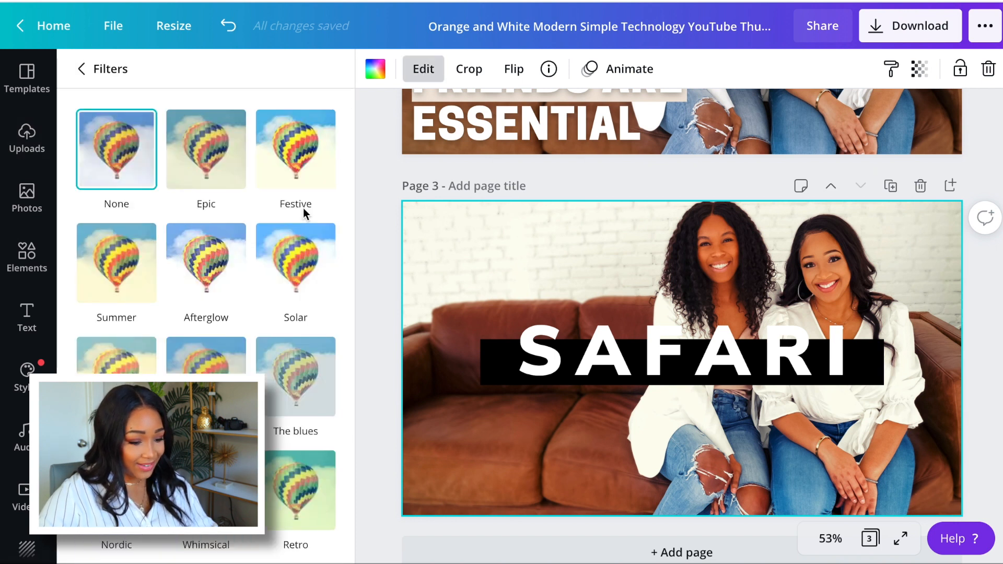
click(572, 190)
Move the "SAFARI" text and black bar together to the lower part of page 3 and shift the text slightly down over the bar.
click(827, 378)
drag(826, 378, 763, 481)
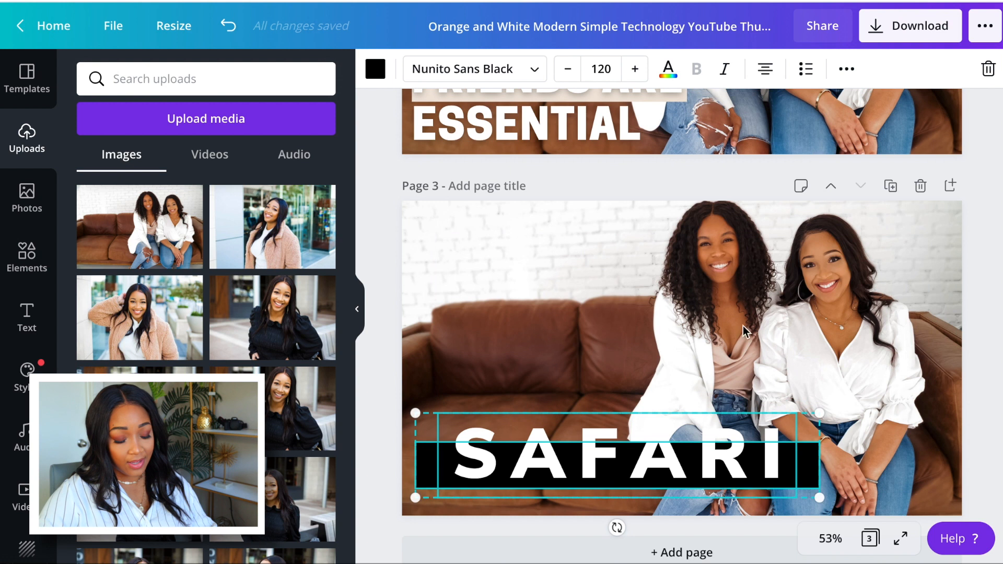
click(683, 191)
drag(635, 458, 665, 461)
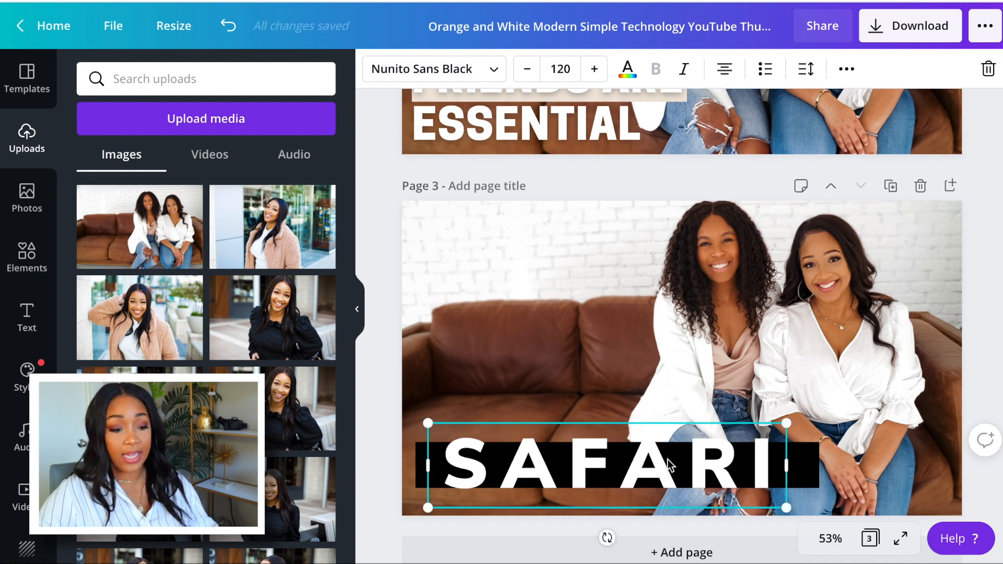
click(656, 183)
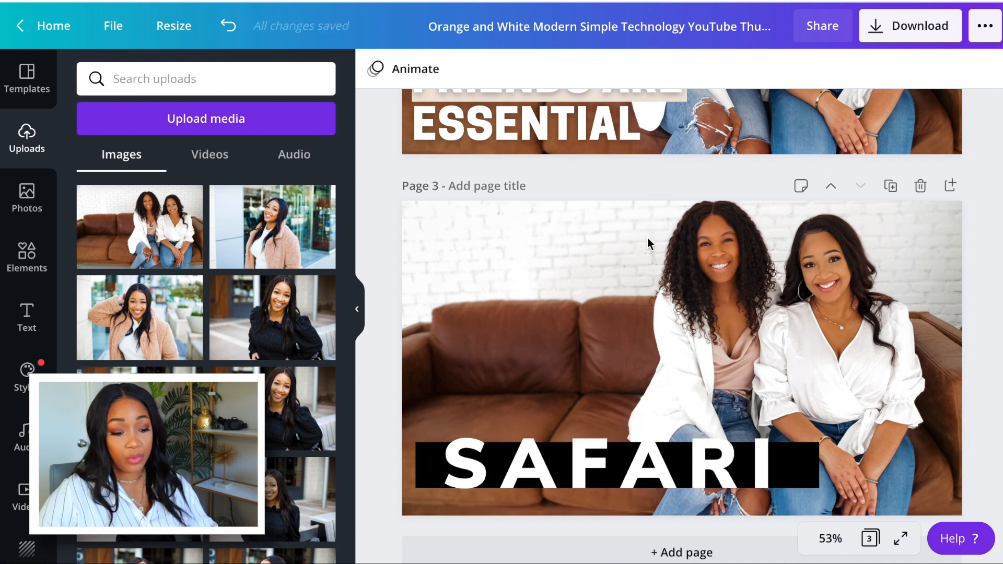
Replace the "SAFARI" text on page 3 with "BUSINESS BESTIES" and set its font size to 50.
double_click(610, 450)
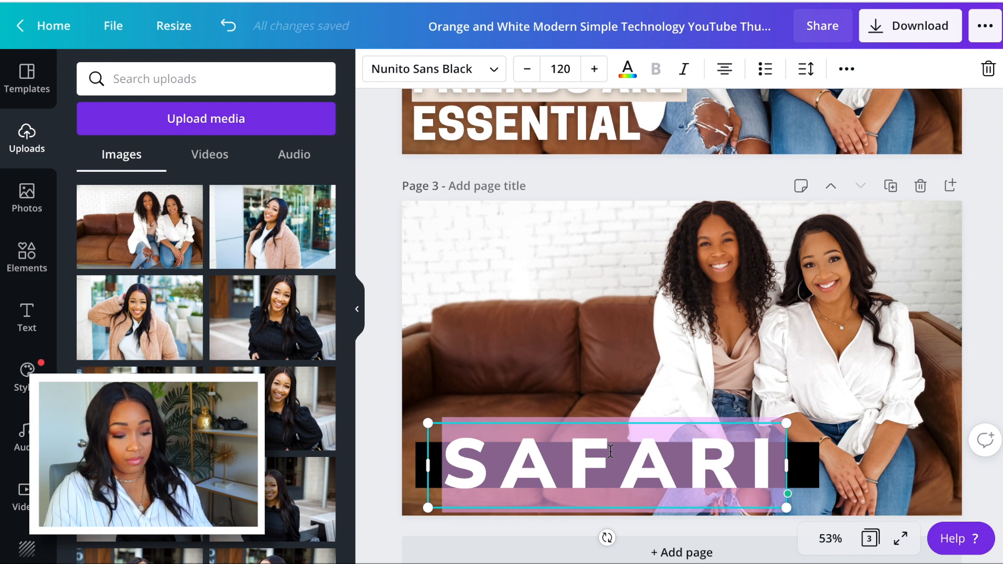
text(BUSINESS)
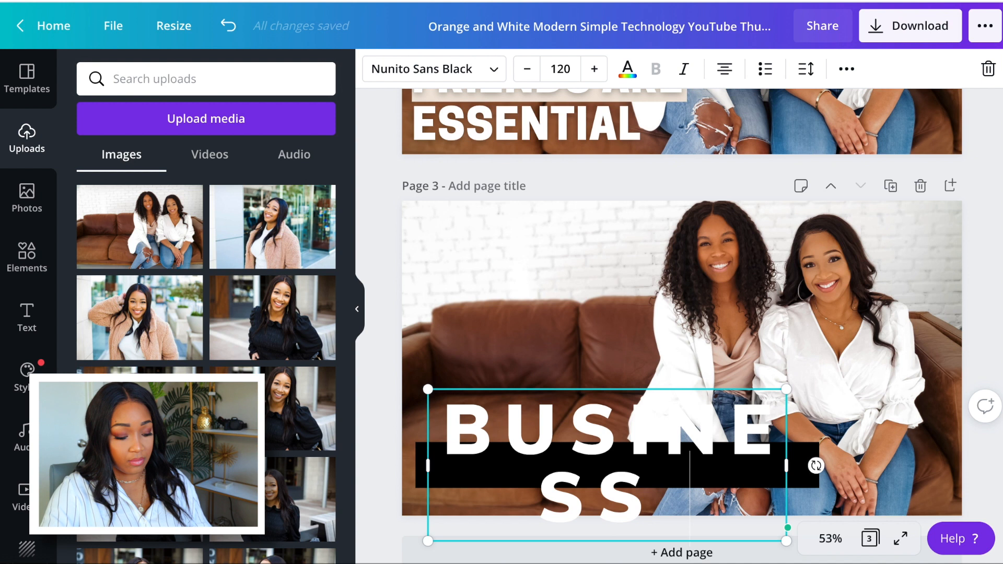
text( BESTIES)
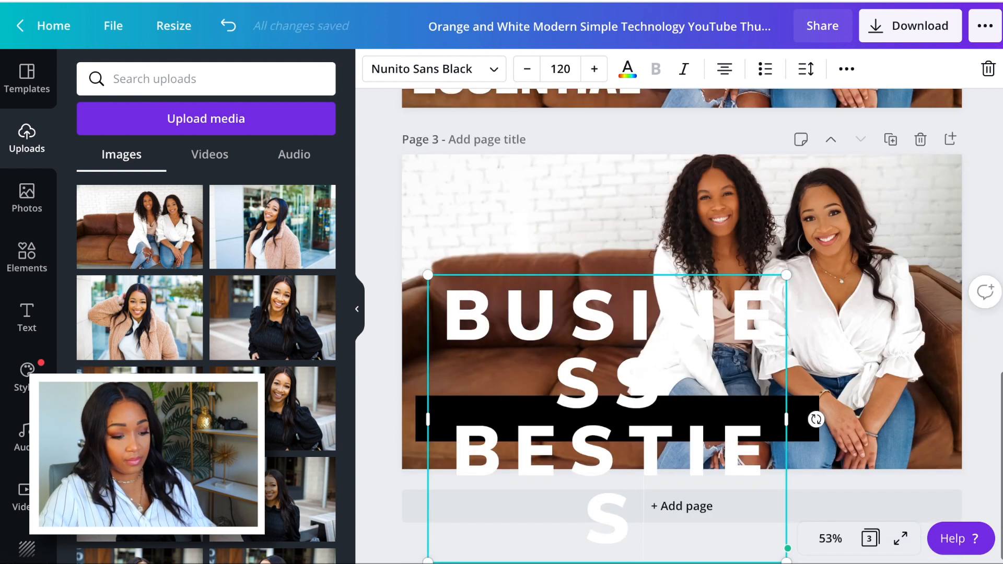
key(ctrl+a)
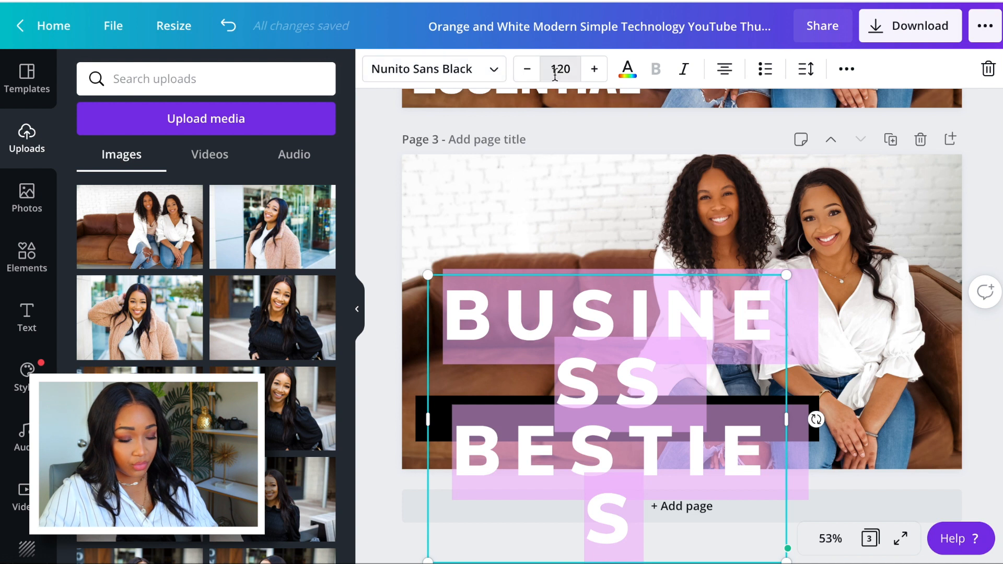
click(527, 69)
click(527, 68)
click(527, 69)
click(527, 68)
click(527, 68)
click(527, 69)
click(527, 69)
click(527, 69)
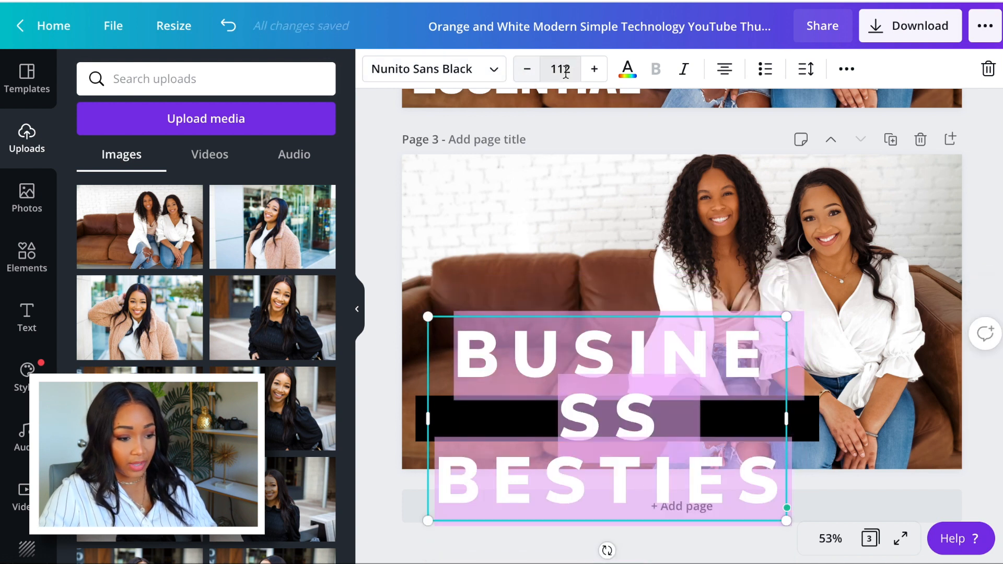
click(548, 72)
text(50)
key(Return)
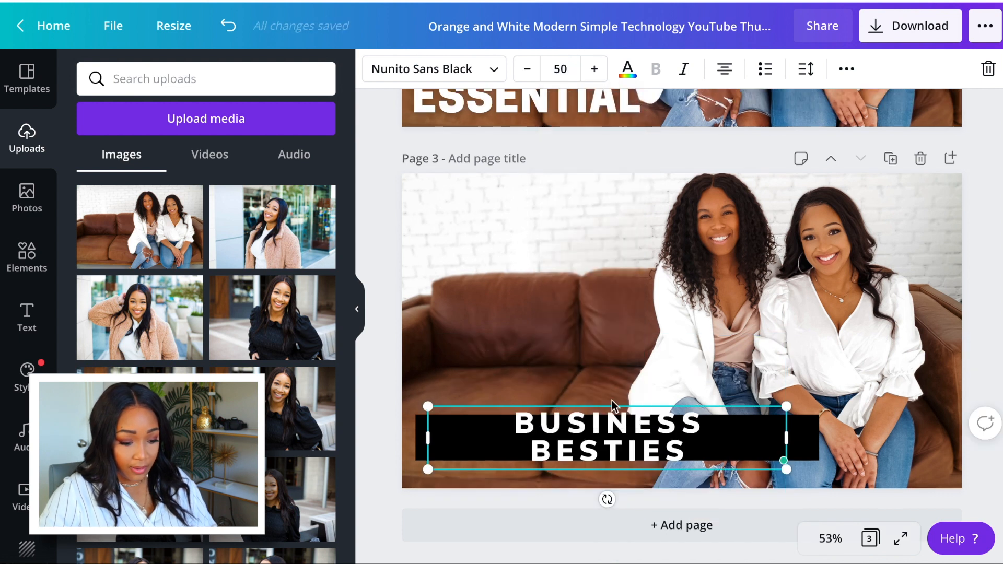
Fit "BUSINESS BESTIES" on one line by resizing its text box, and position it over the black bar.
drag(784, 437, 882, 442)
click(753, 477)
drag(674, 453, 619, 453)
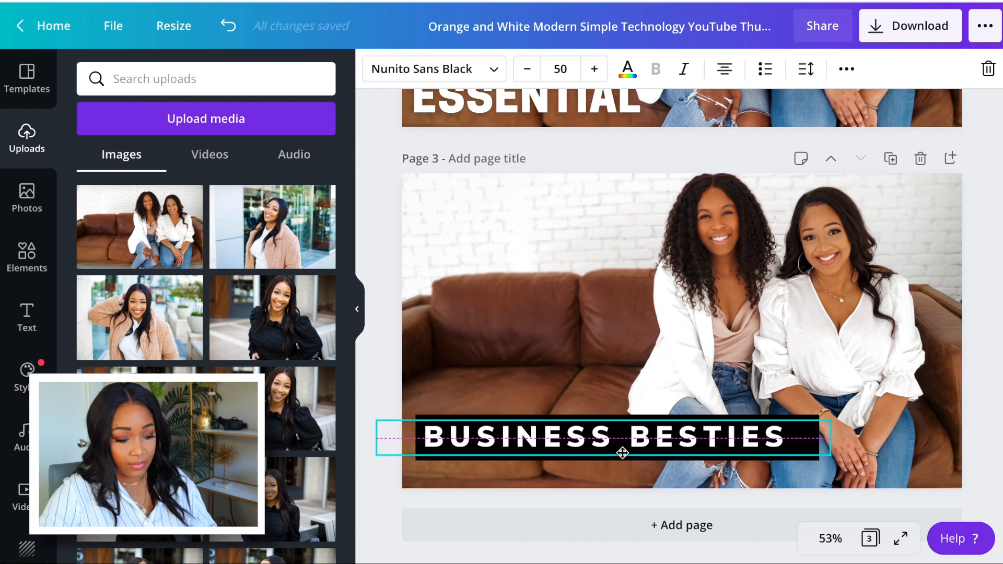
click(610, 273)
click(828, 445)
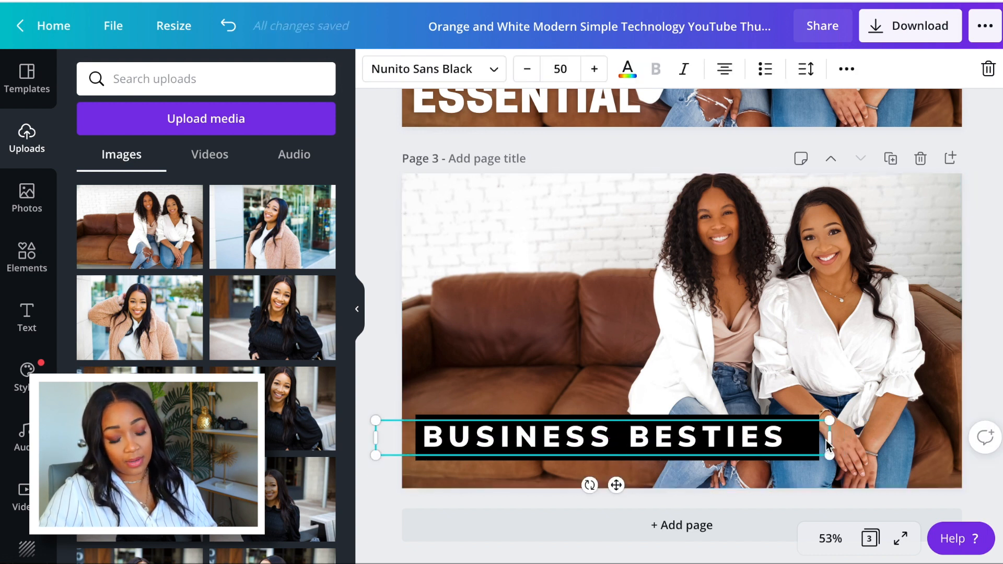
drag(830, 437, 757, 439)
drag(691, 432, 724, 427)
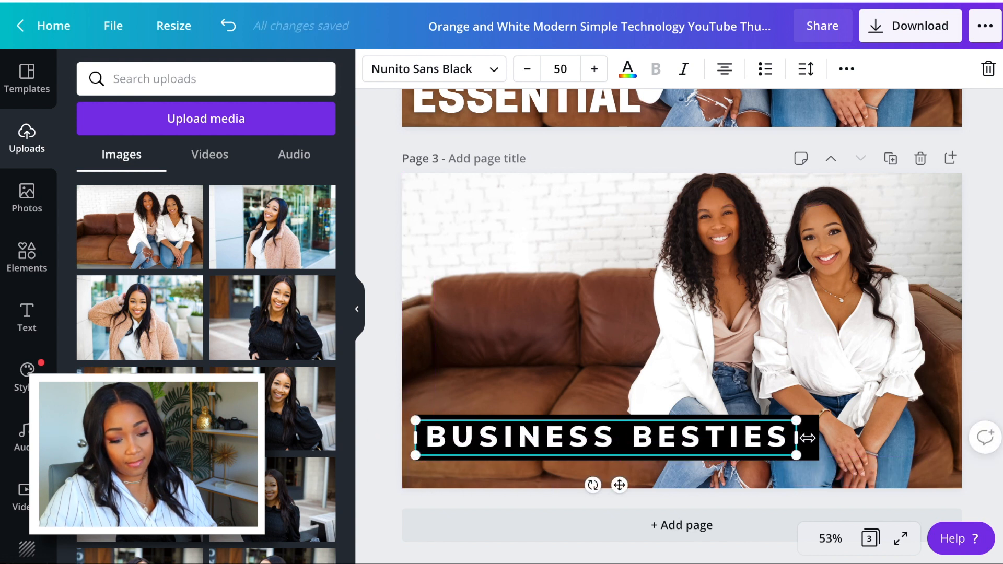
Shorten the black bar on page 3 so its end lines up with the end of the "BUSINESS BESTIES" text box.
click(861, 429)
click(815, 438)
drag(817, 438, 787, 438)
click(671, 359)
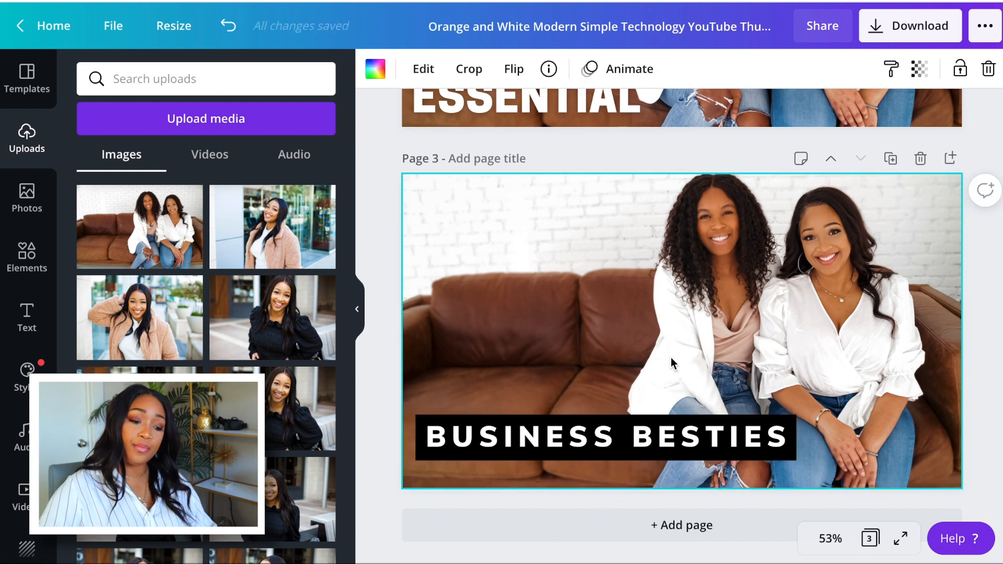
click(675, 137)
Duplicate page 2 with the "WHY BUSINESS FRIENDS ARE ESSENTIAL" headline as a new page 3.
scroll(247, 375, down, 5)
scroll(246, 375, up, 5)
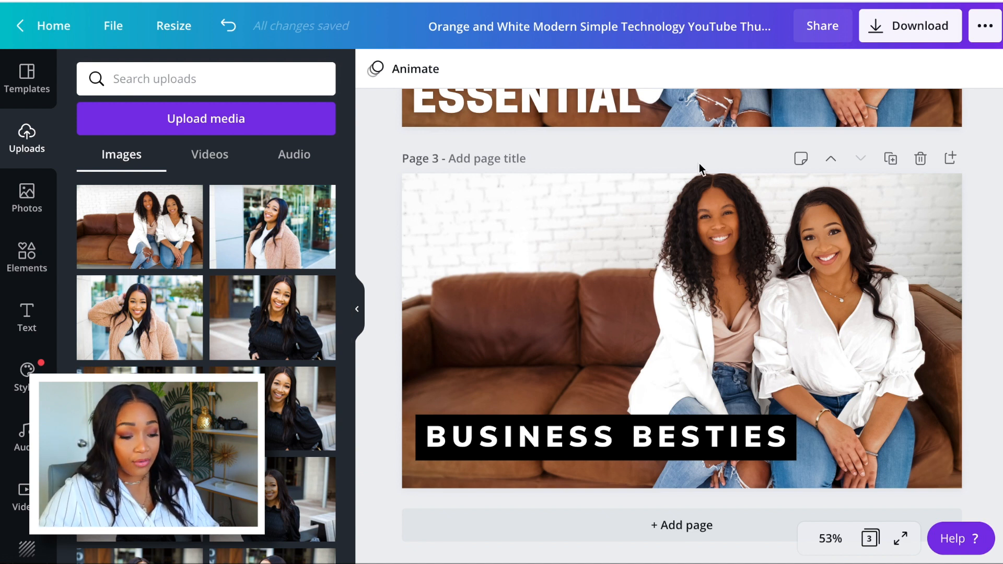
scroll(735, 317, up, 10)
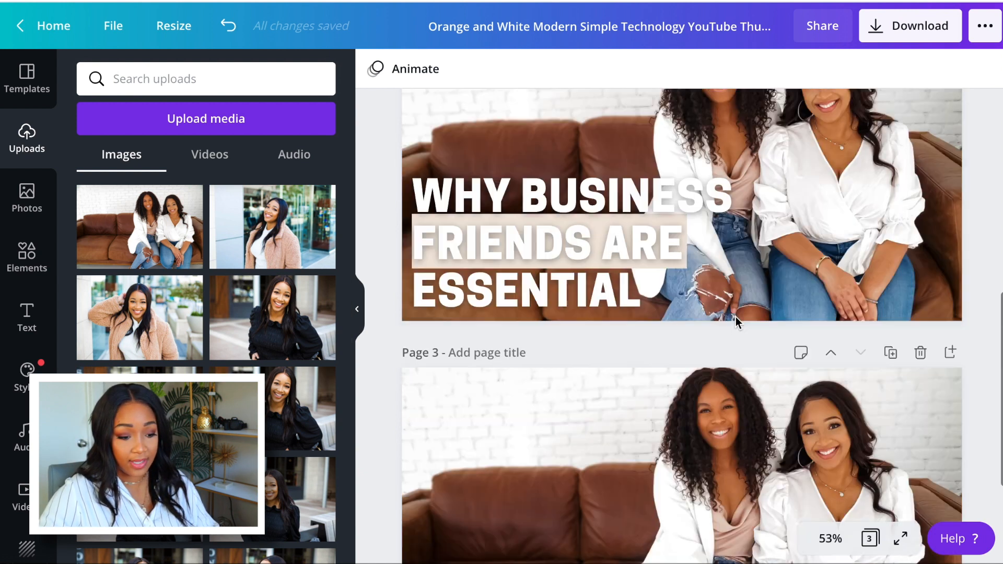
scroll(902, 220, down, 2)
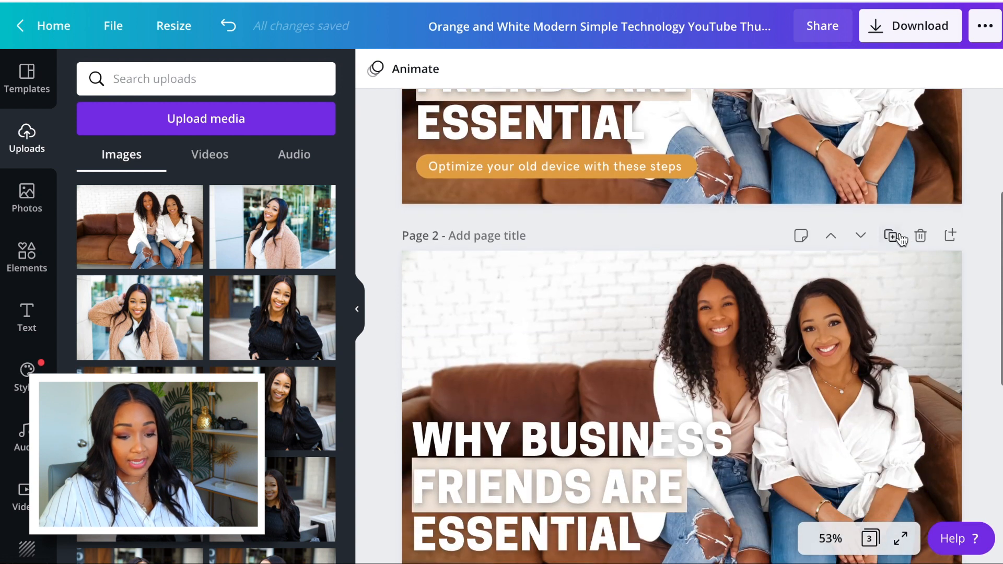
click(890, 234)
scroll(742, 345, down, 3)
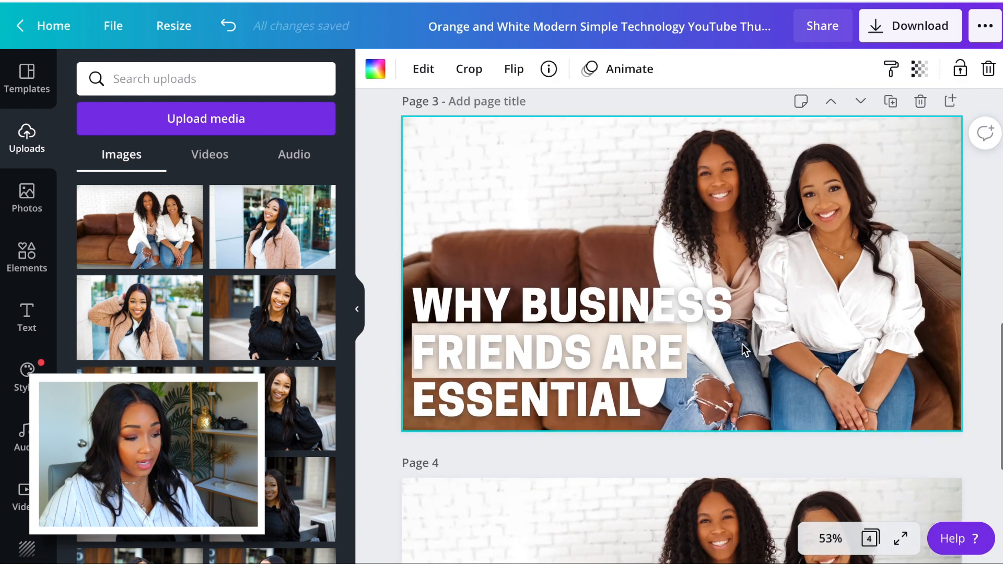
Try different uploaded solo portraits as the background of the duplicated page, ending with a front-facing shot of the woman in the black blouse.
drag(139, 317, 414, 182)
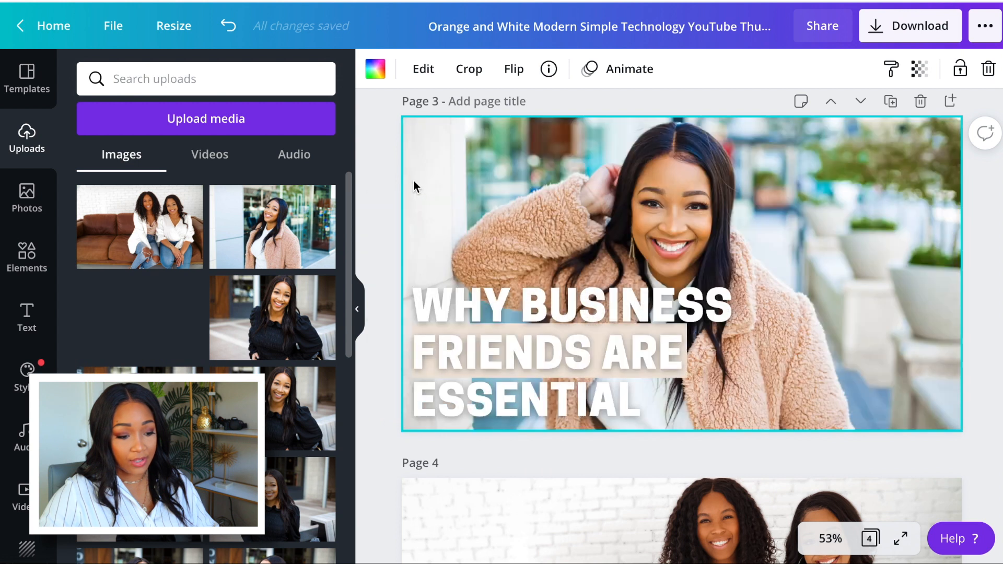
click(680, 104)
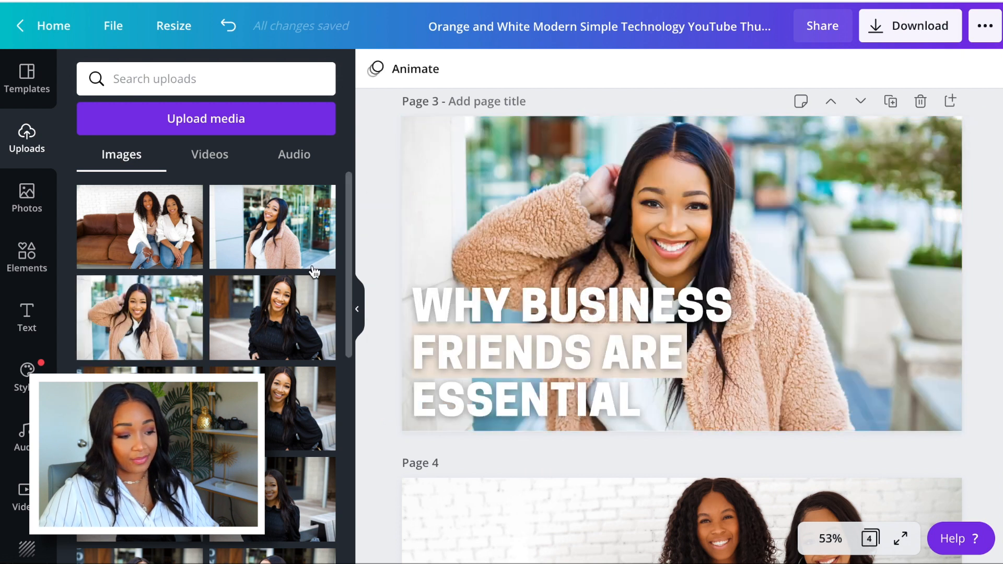
drag(275, 217, 418, 176)
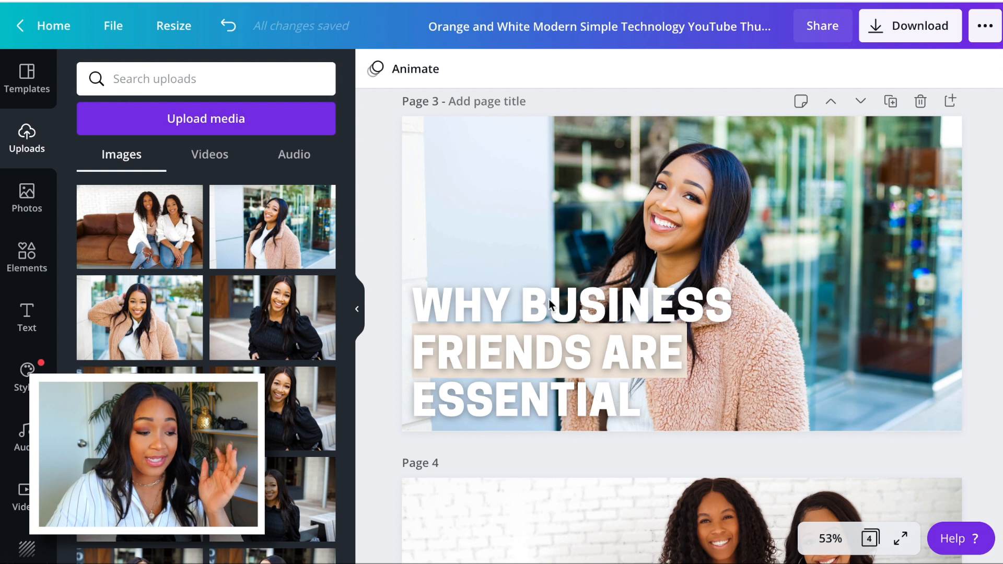
drag(291, 309, 415, 184)
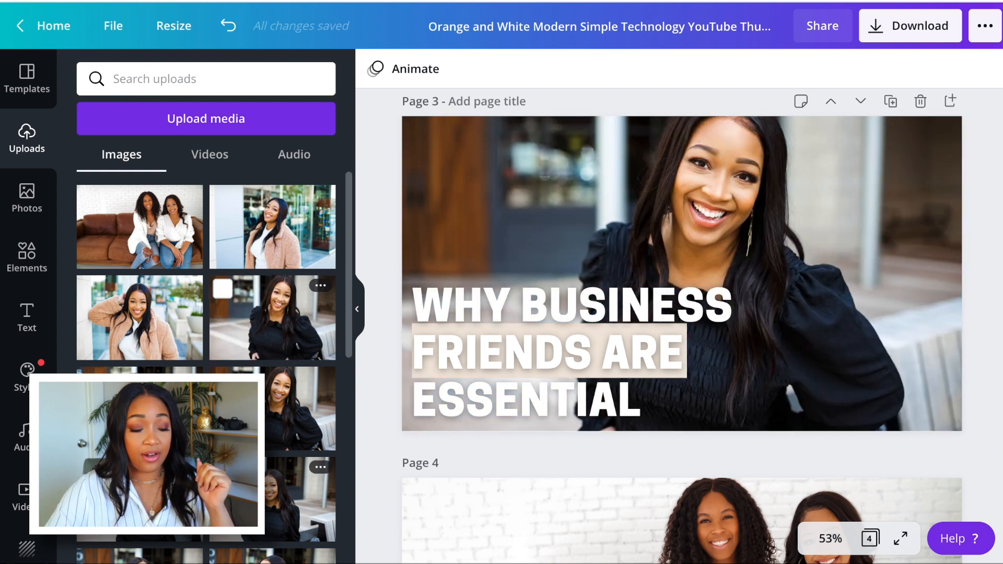
drag(193, 389, 432, 247)
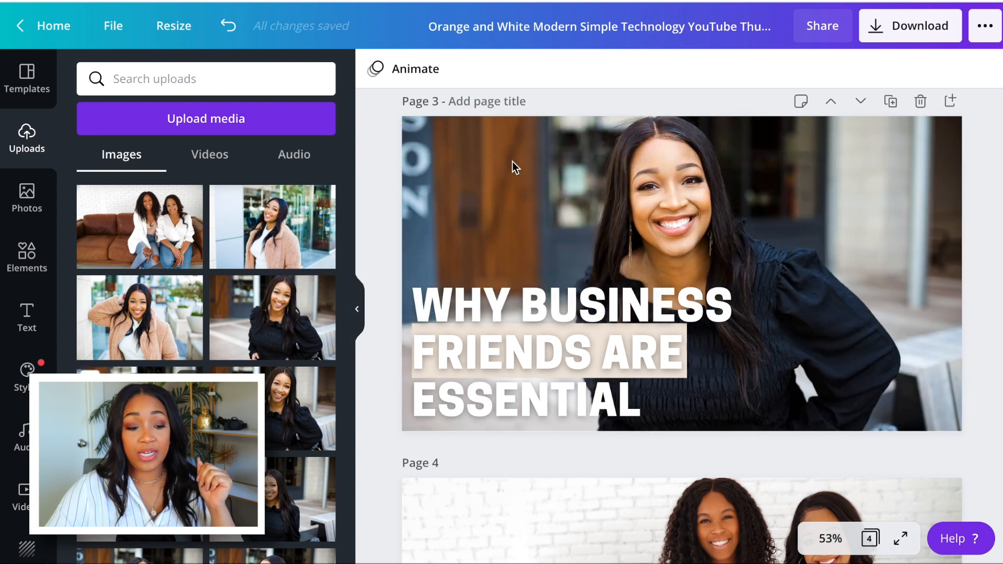